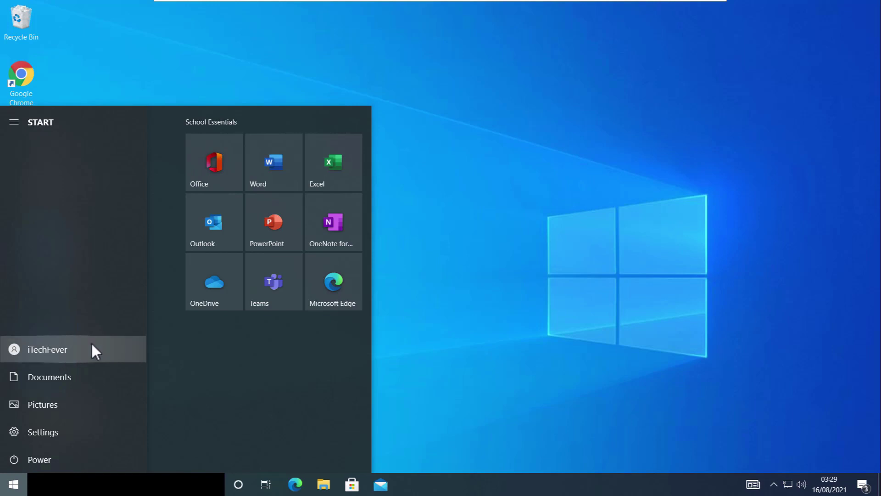
- Close the Start menu so the plain desktop is showing
{"action": "left_click", "coordinate": [437, 184]}
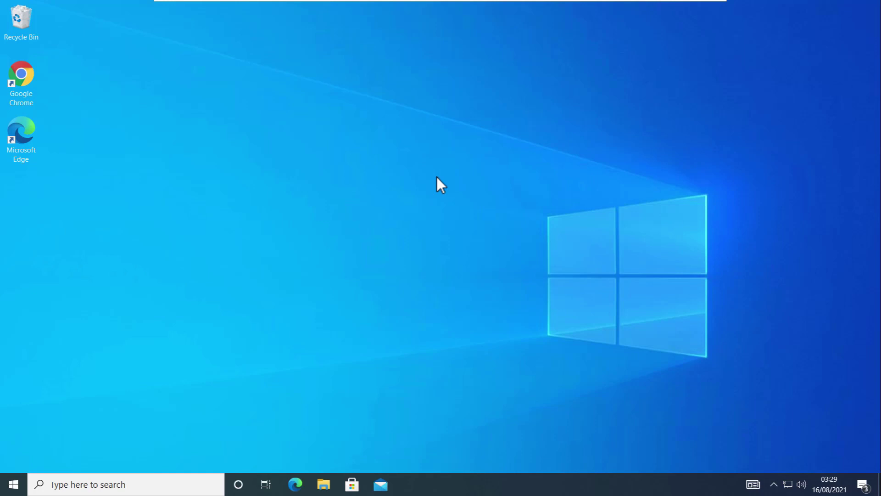
{"action": "left_click", "coordinate": [329, 483]}
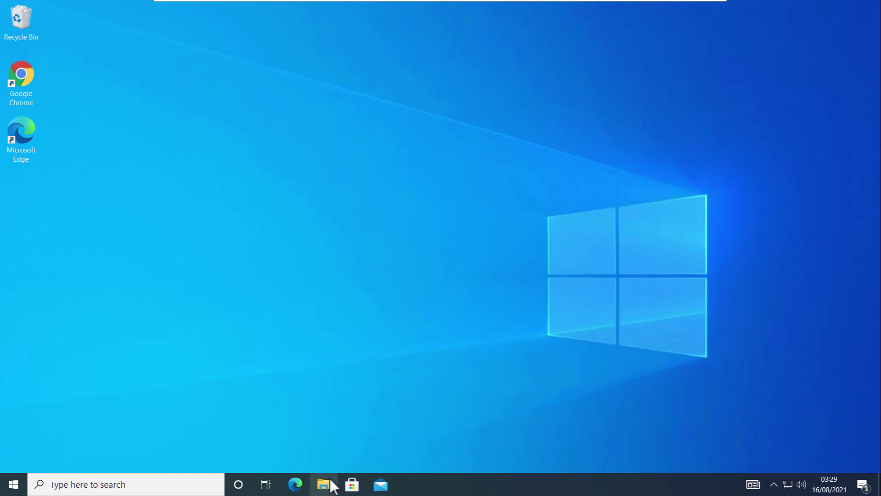
{"action": "left_click", "coordinate": [205, 225]}
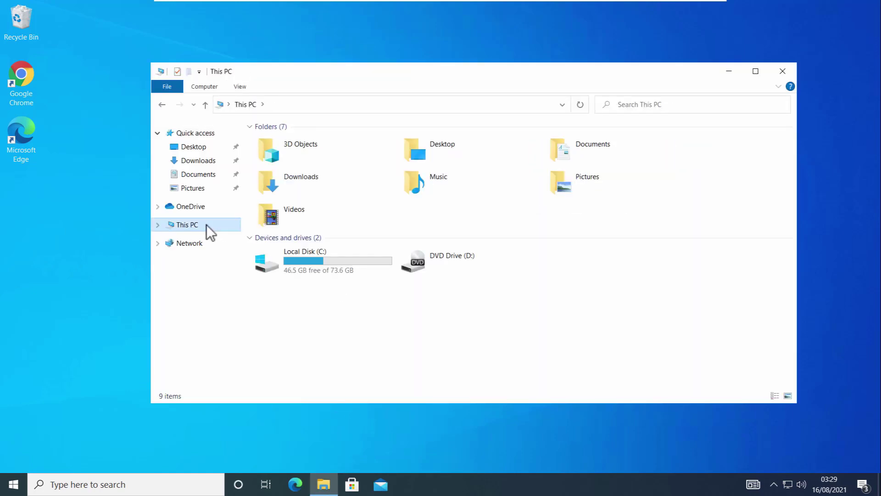
{"action": "double_click", "coordinate": [307, 255]}
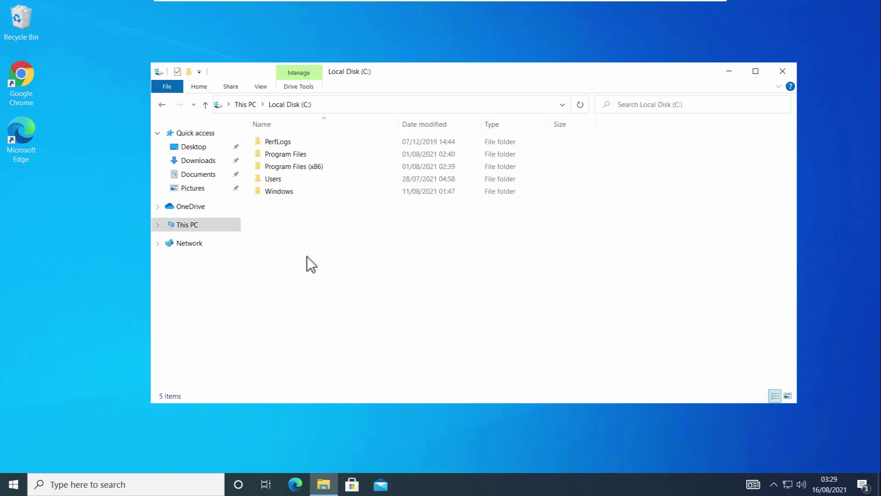
{"action": "double_click", "coordinate": [298, 179]}
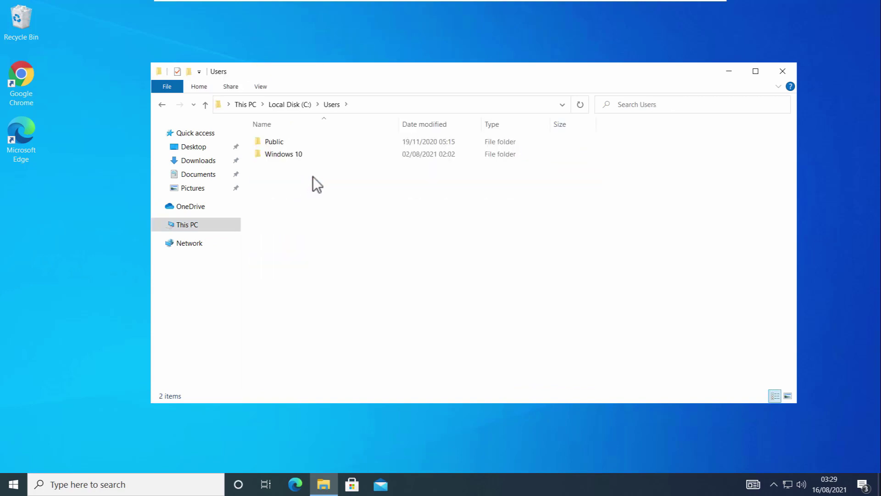
{"action": "mouse_move", "coordinate": [310, 156]}
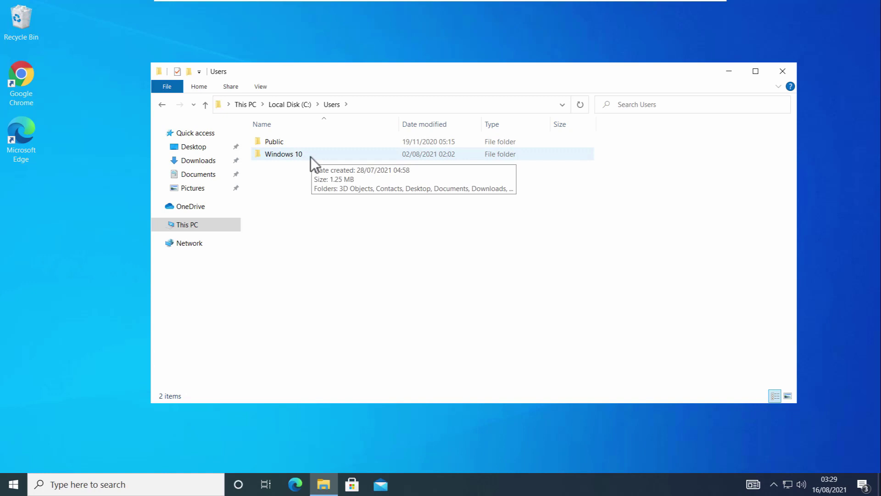
{"action": "left_click", "coordinate": [308, 156]}
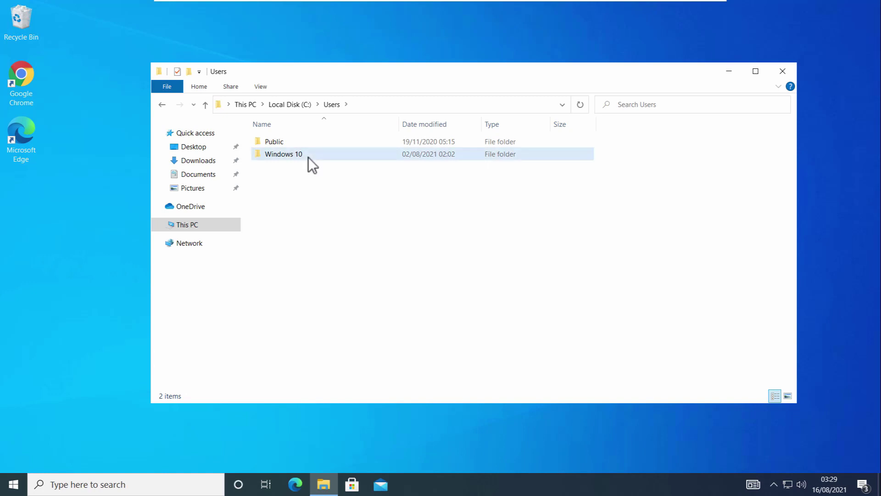
{"action": "mouse_move", "coordinate": [320, 156]}
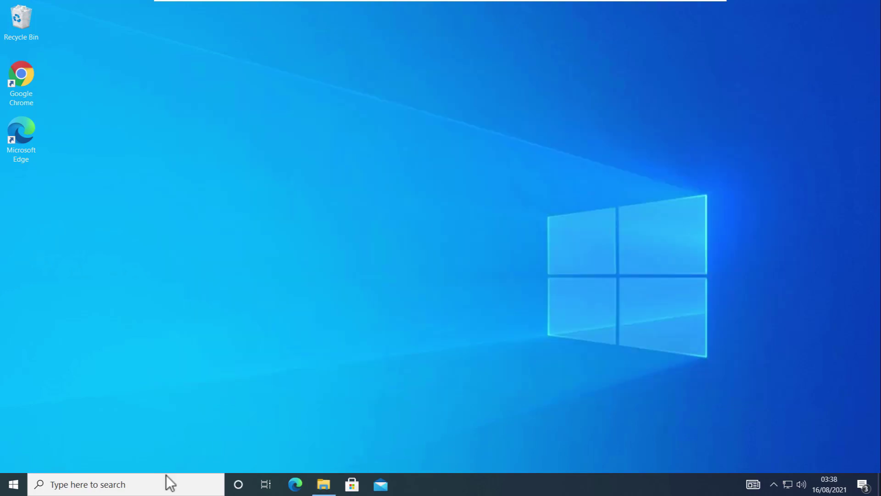
- Open System Properties via sysdm.cpl on the System Protection tab
{"action": "left_click", "coordinate": [140, 482]}
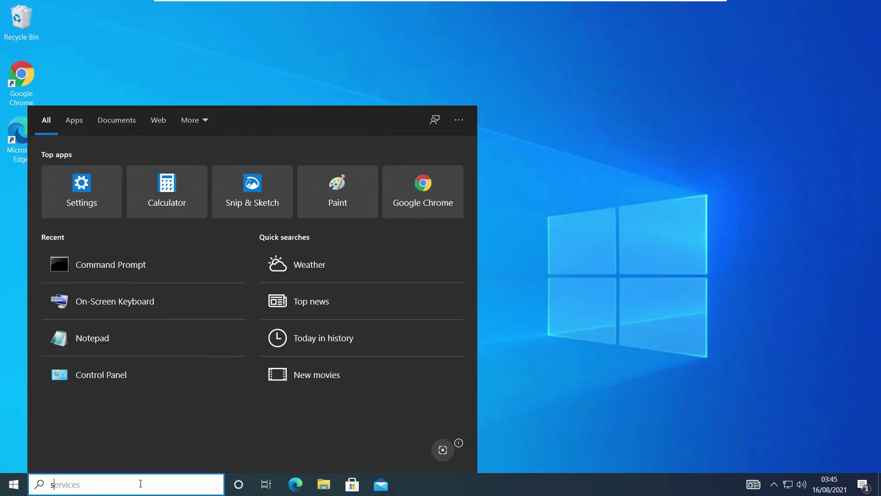
{"action": "type", "text": "sysdm"}
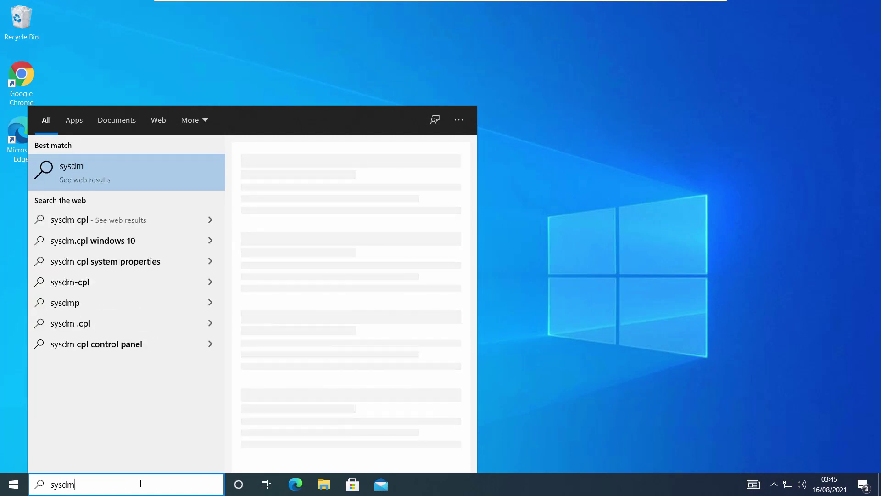
{"action": "type", "text": ".cpl"}
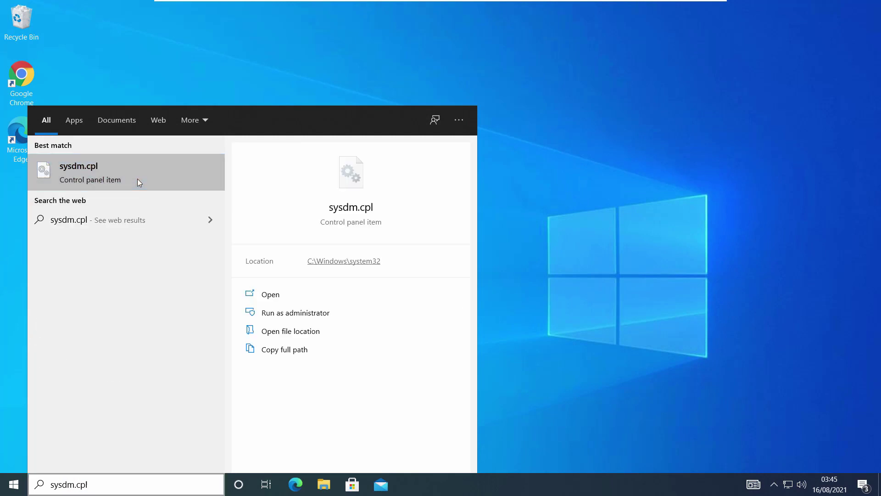
{"action": "left_click", "coordinate": [136, 178]}
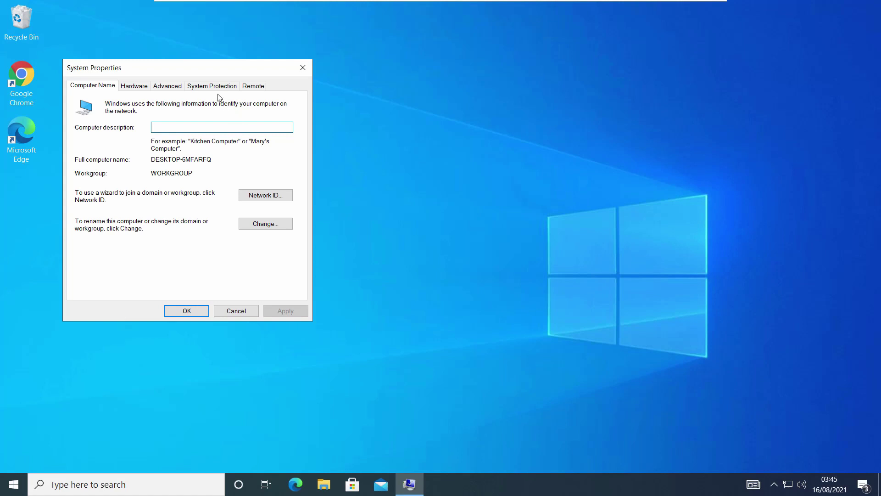
{"action": "left_click", "coordinate": [212, 86]}
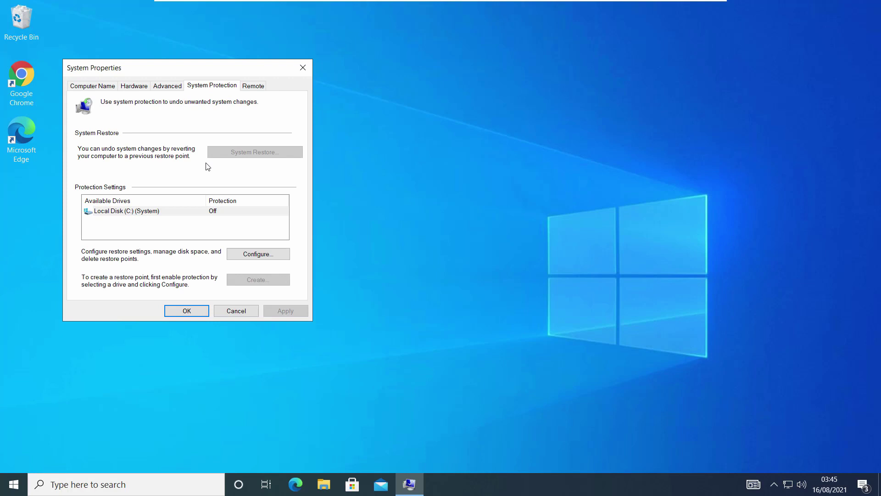
- Turn on system protection for Local Disk (C:) and confirm the change
{"action": "left_click", "coordinate": [182, 213]}
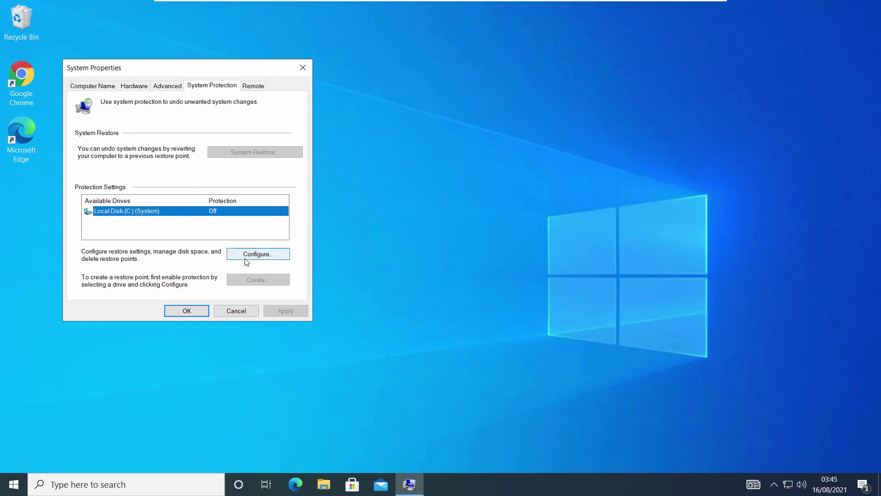
{"action": "left_click", "coordinate": [246, 258]}
{"action": "left_click", "coordinate": [179, 151]}
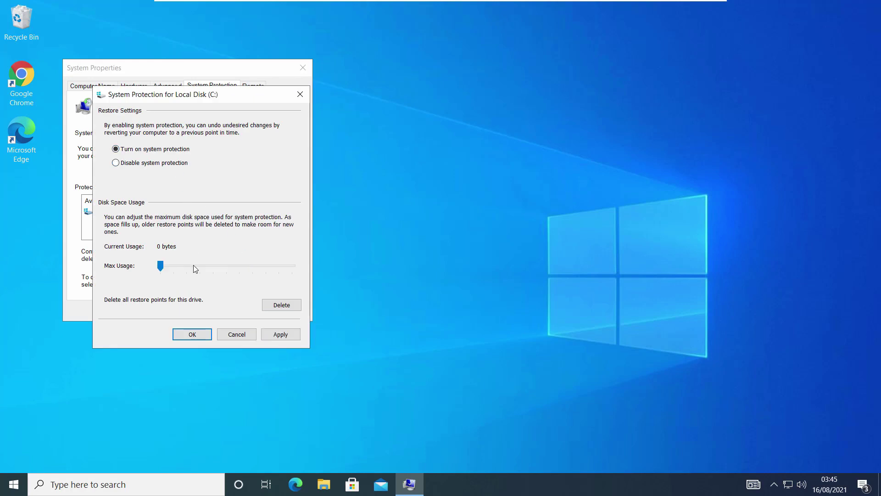
{"action": "left_click", "coordinate": [277, 334]}
{"action": "left_click", "coordinate": [207, 334]}
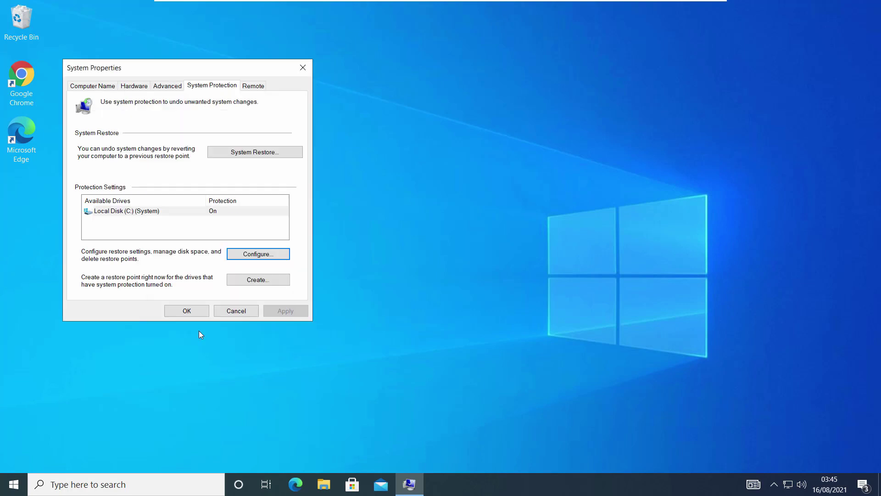
{"action": "left_click", "coordinate": [263, 280]}
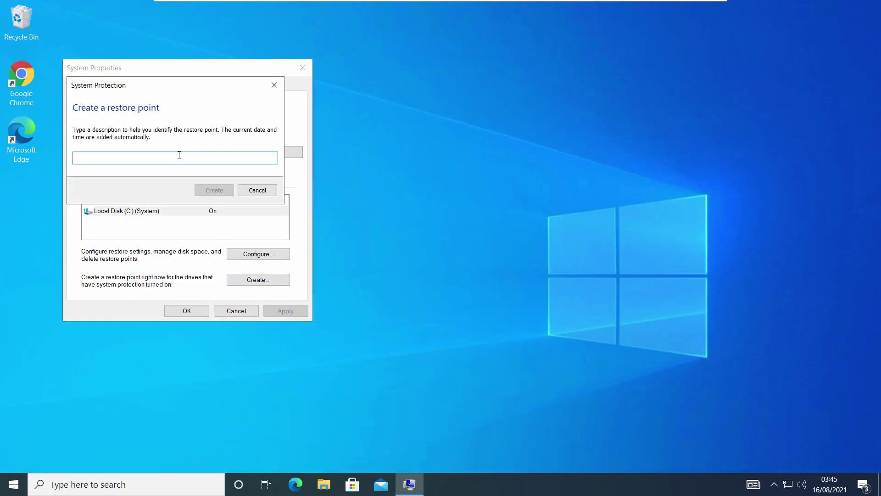
- Create a restore point with the description 'Restore point'
{"action": "type", "text": "Resto"}
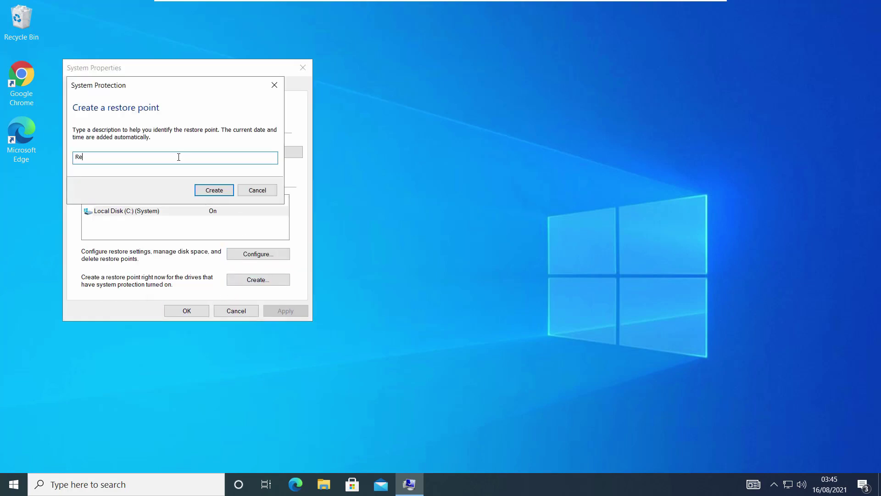
{"action": "type", "text": "re point"}
{"action": "left_click", "coordinate": [216, 190]}
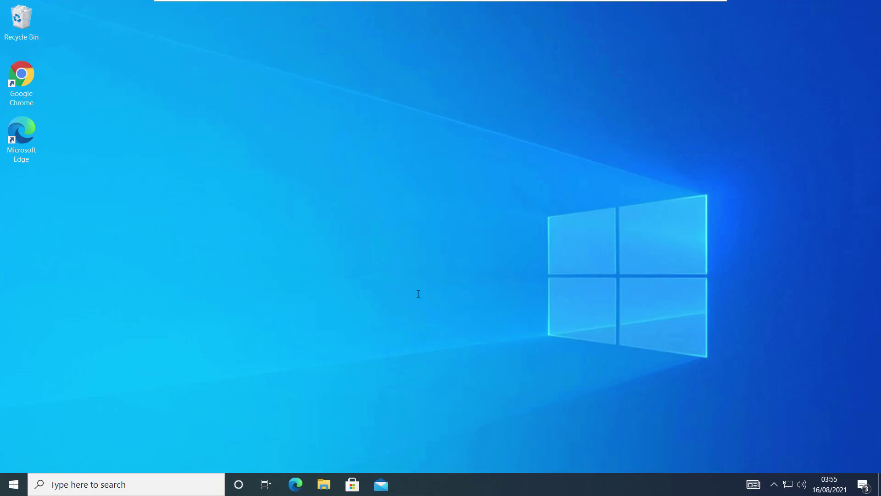
- Refresh the desktop and launch Command Prompt as administrator
{"action": "right_click", "coordinate": [425, 169]}
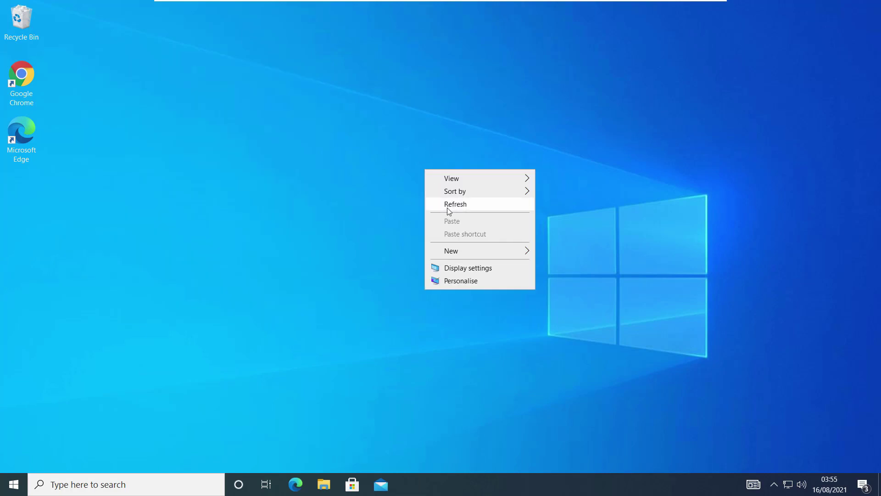
{"action": "left_click", "coordinate": [449, 203]}
{"action": "left_click", "coordinate": [137, 483]}
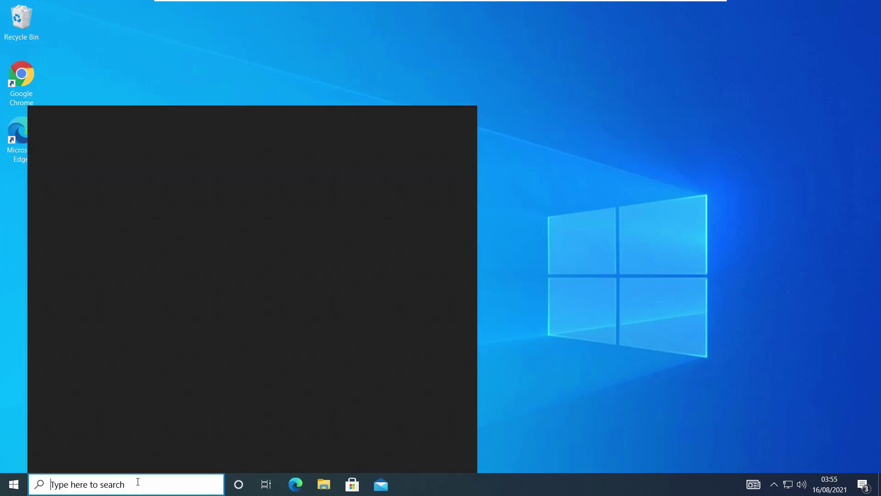
{"action": "type", "text": "CMD"}
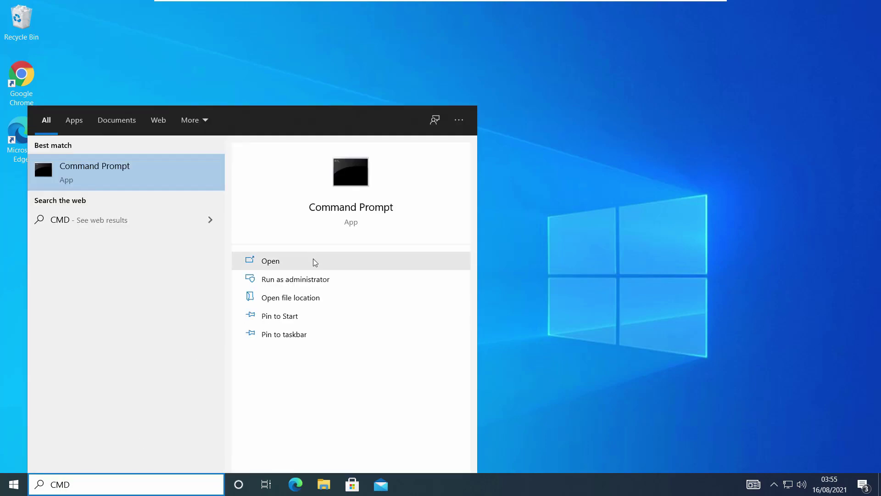
{"action": "left_click", "coordinate": [316, 280]}
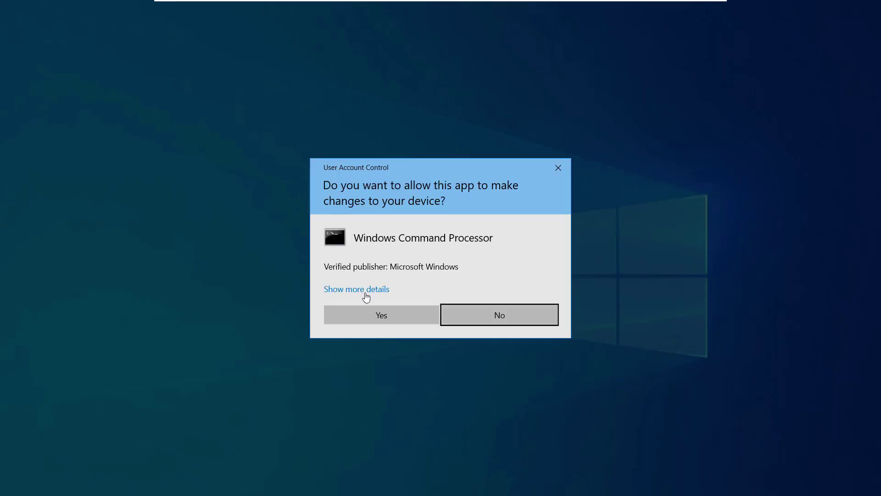
{"action": "left_click", "coordinate": [380, 314]}
- Run 'wmic useraccount list full' to show every user account's details
{"action": "left_click_drag", "start_coordinate": [343, 89], "coordinate": [392, 103]}
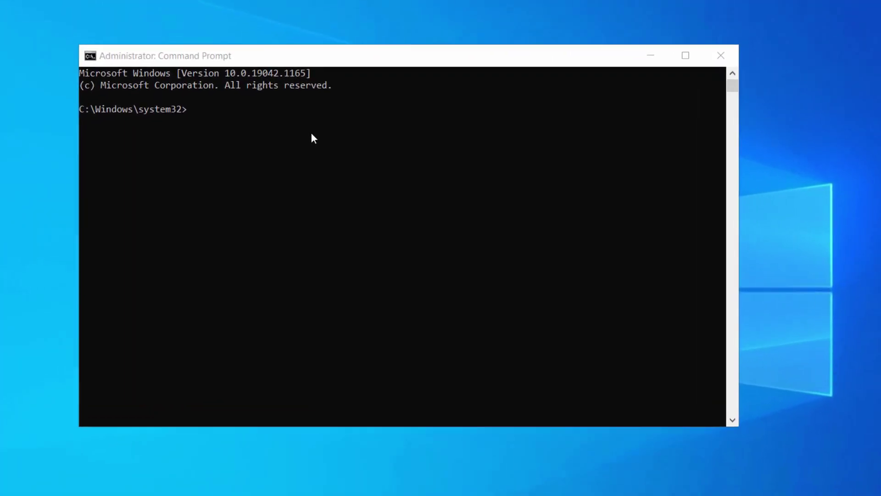
{"action": "left_click", "coordinate": [313, 131]}
{"action": "type", "text": "wm"}
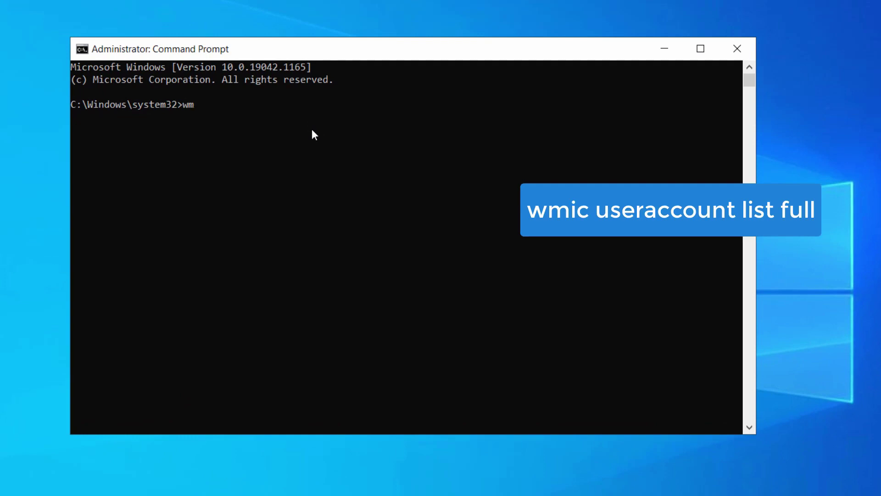
{"action": "type", "text": "ic useraccount list full"}
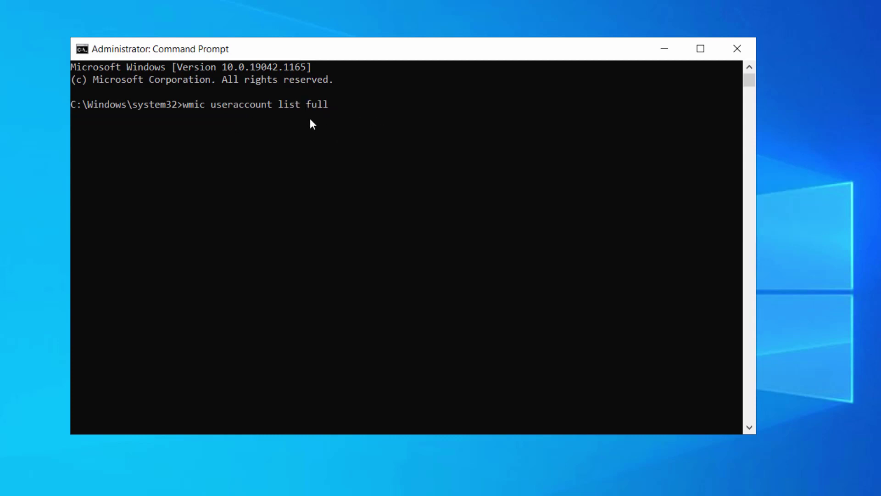
{"action": "key", "text": "Return"}
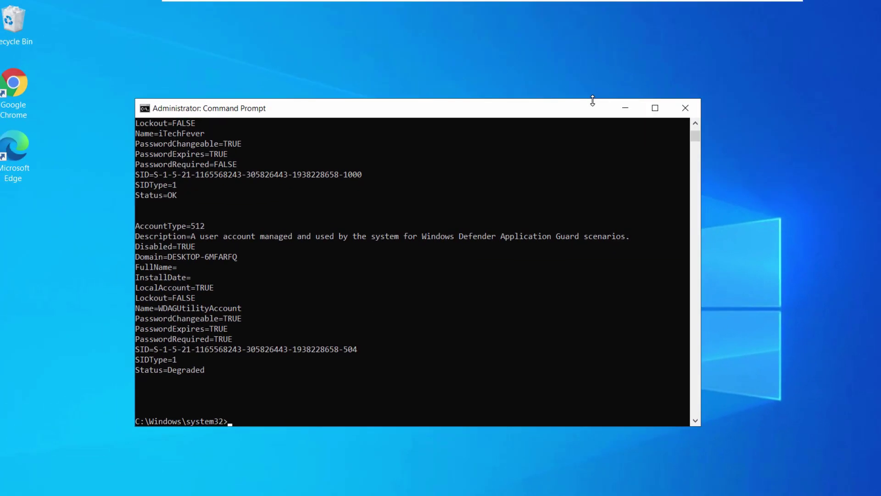
- Select the iTechFever account's SID line ending in -1000 and copy it
{"action": "double_click", "coordinate": [592, 99]}
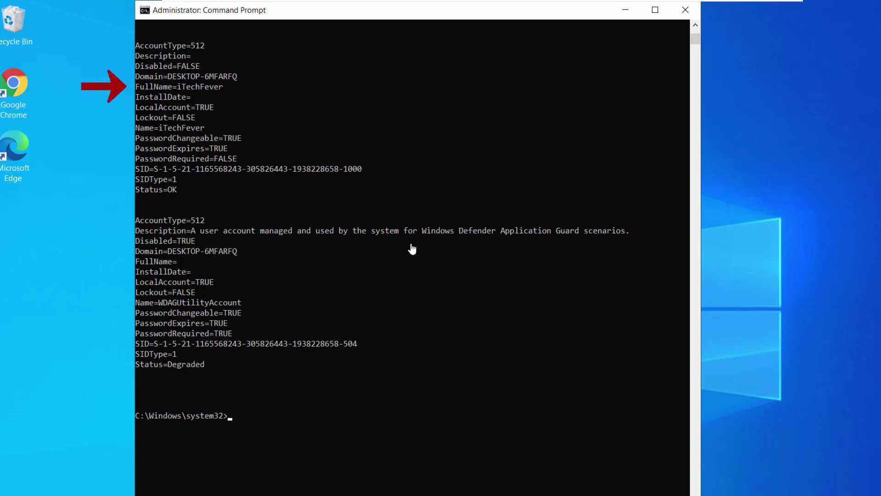
{"action": "left_click", "coordinate": [229, 87]}
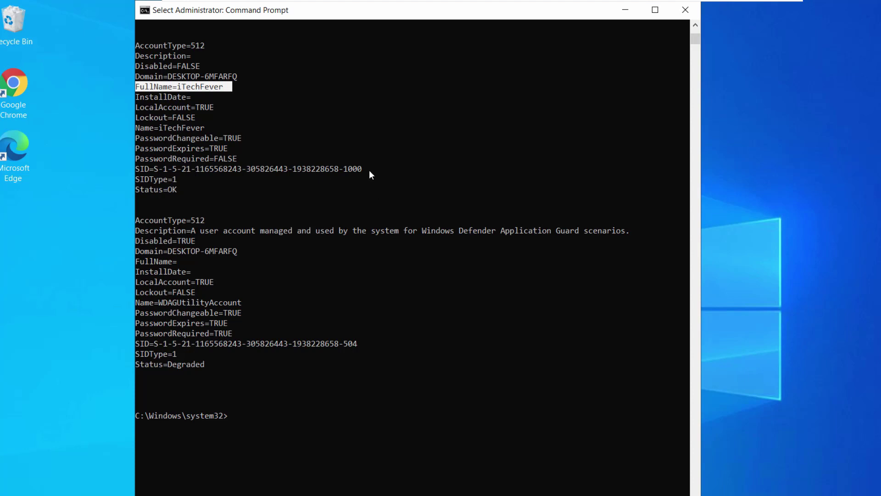
{"action": "left_click_drag", "start_coordinate": [369, 170], "coordinate": [139, 171]}
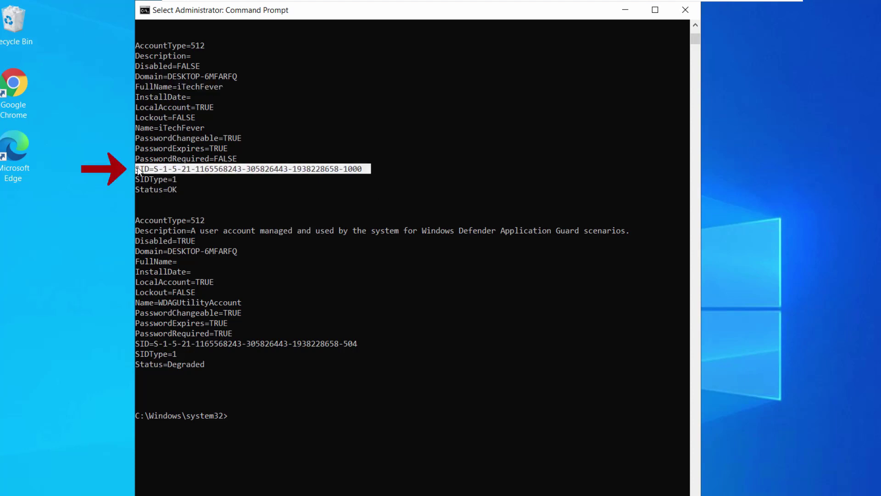
{"action": "right_click", "coordinate": [222, 170]}
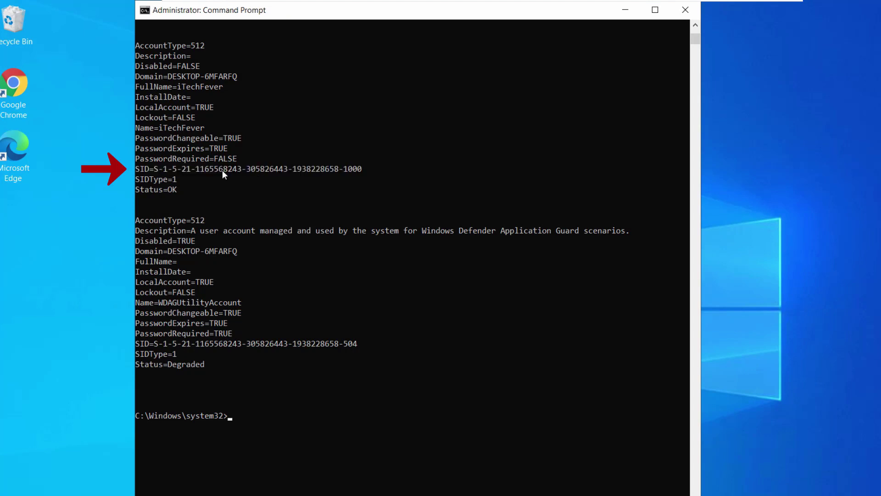
{"action": "left_click_drag", "start_coordinate": [367, 171], "coordinate": [133, 169]}
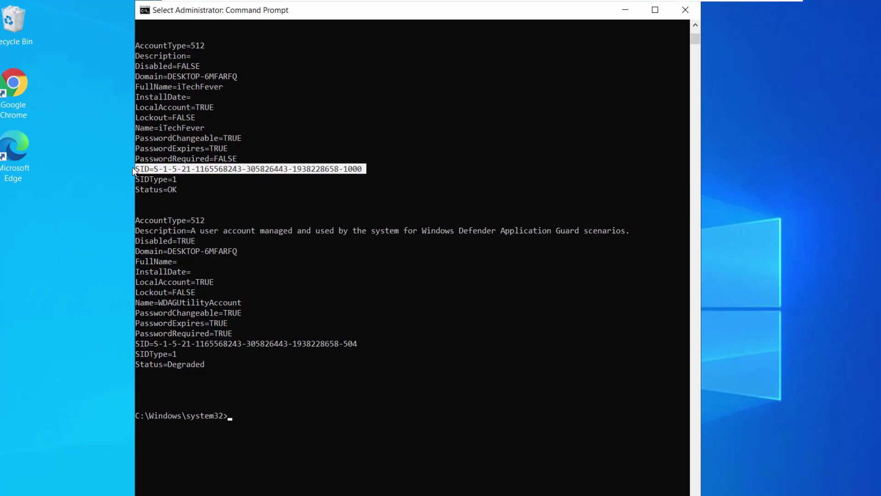
{"action": "right_click", "coordinate": [169, 11]}
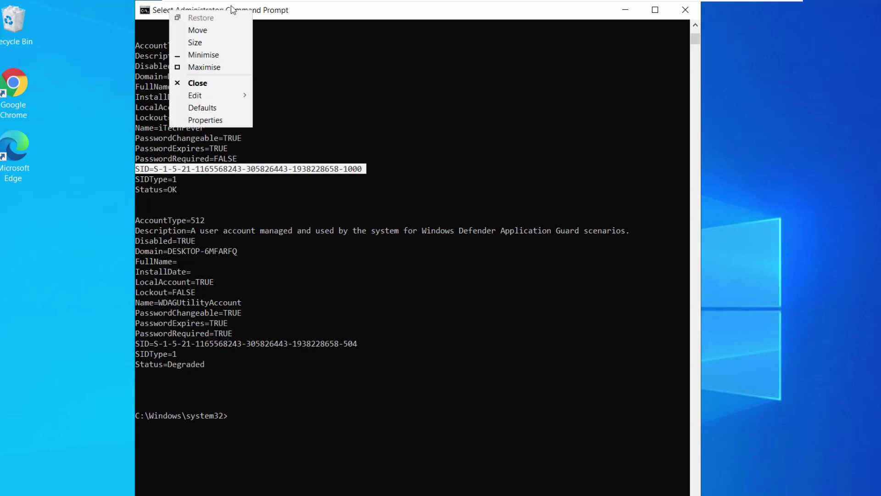
{"action": "mouse_move", "coordinate": [215, 97]}
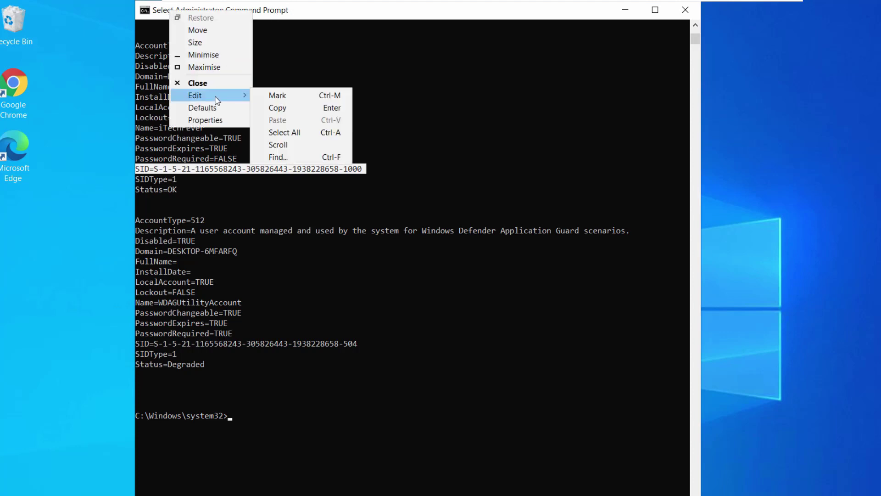
{"action": "left_click", "coordinate": [286, 109]}
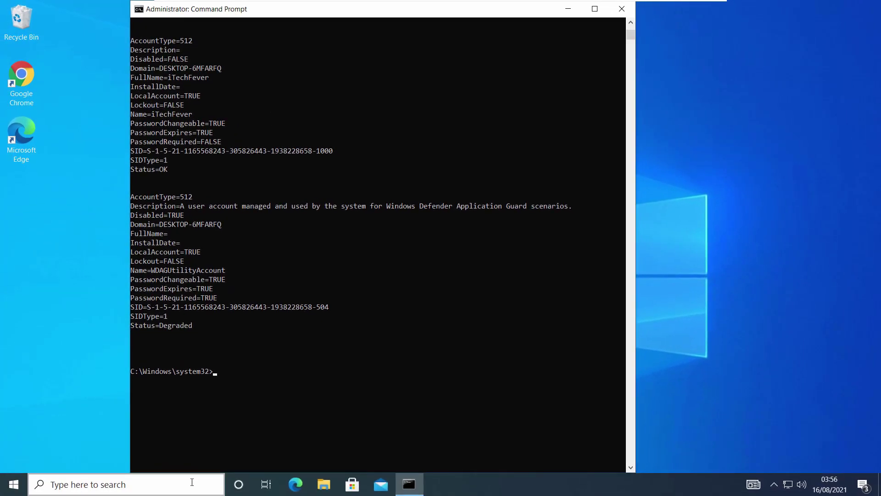
- Open Notepad and paste in the iTechFever account's SID line
{"action": "left_click", "coordinate": [192, 482]}
{"action": "type", "text": "note"}
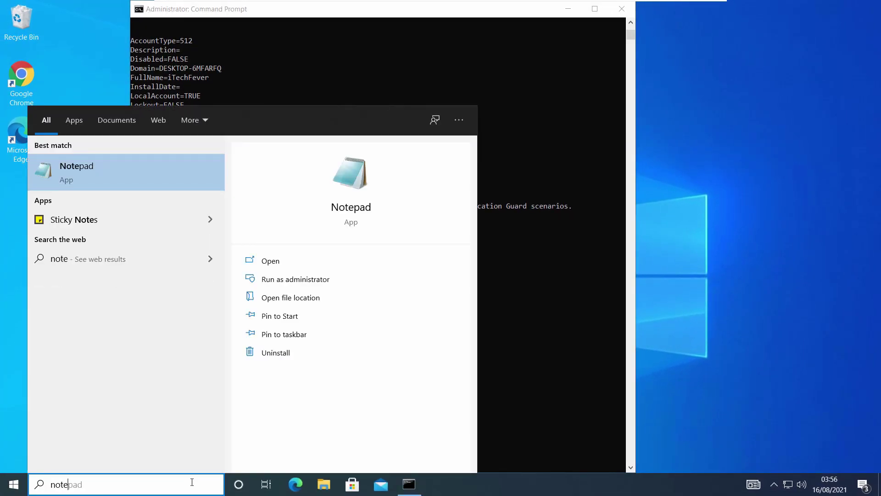
{"action": "left_click", "coordinate": [174, 176]}
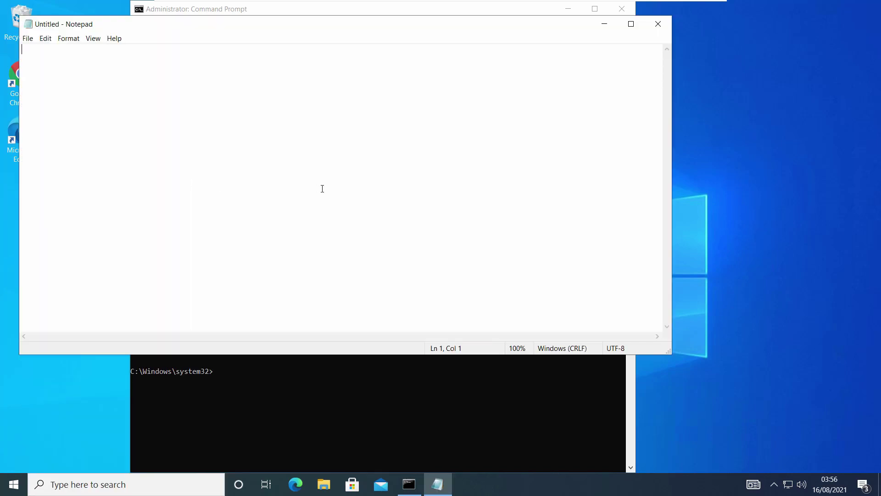
{"action": "type", "text": "SID=S-1-5-21-1165568243-305826443-1938228658-1000"}
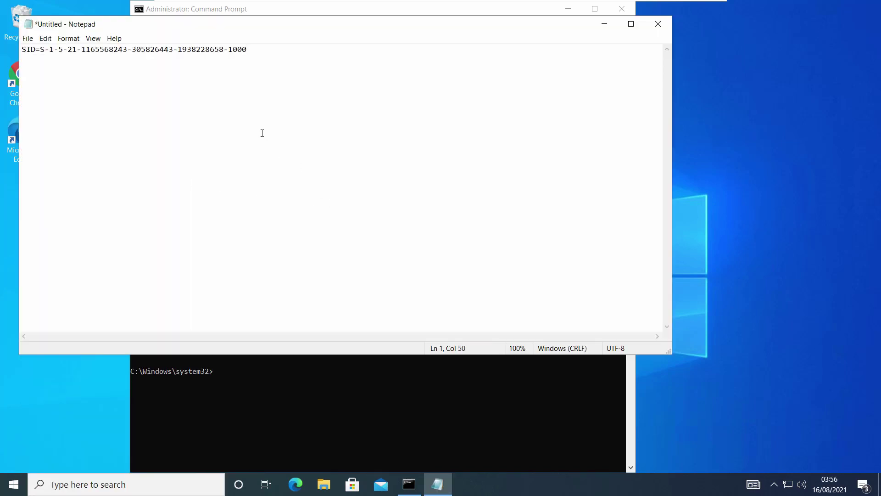
- Save the note as sid on the Desktop, then close Notepad and Command Prompt
{"action": "key", "text": "ctrl+s"}
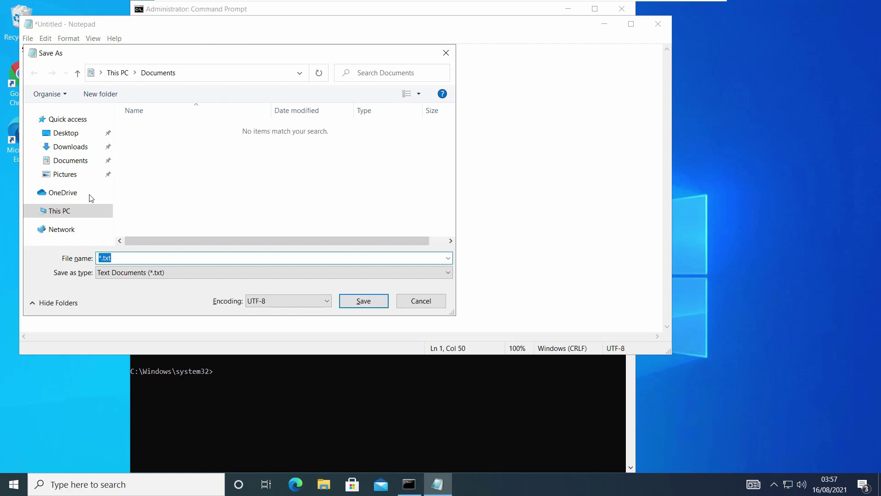
{"action": "left_click", "coordinate": [65, 133]}
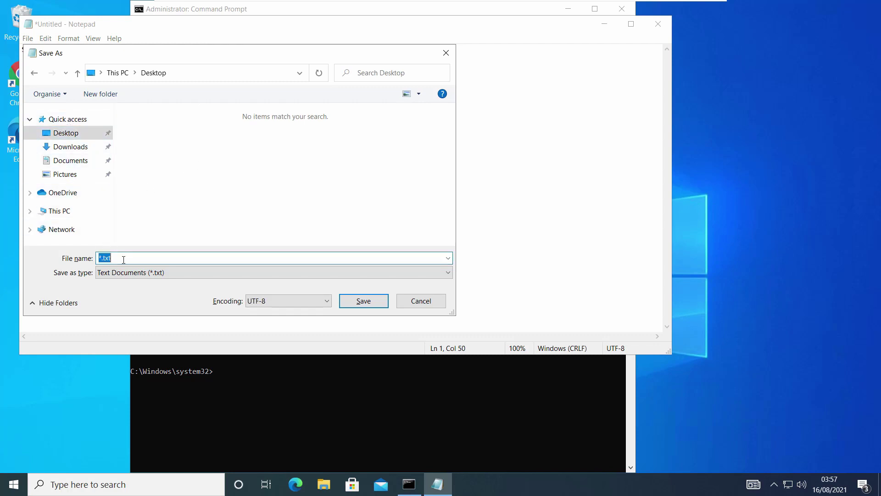
{"action": "type", "text": "sid"}
{"action": "left_click", "coordinate": [367, 301]}
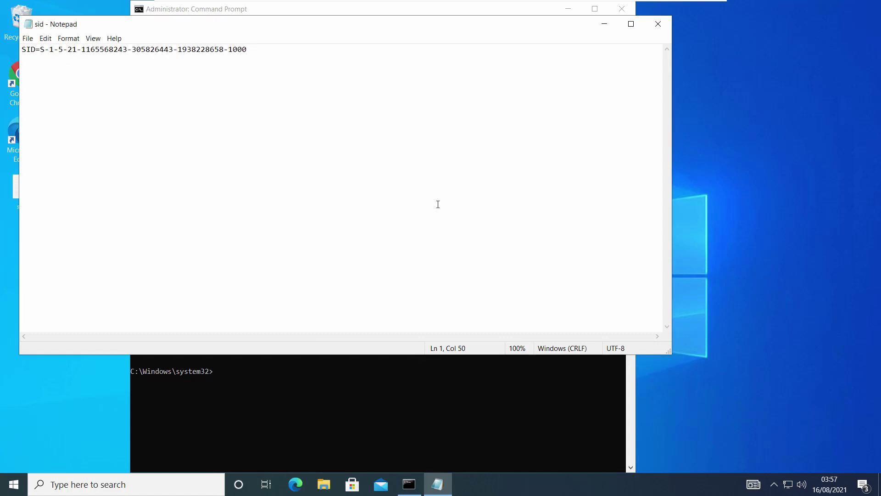
{"action": "left_click", "coordinate": [659, 26]}
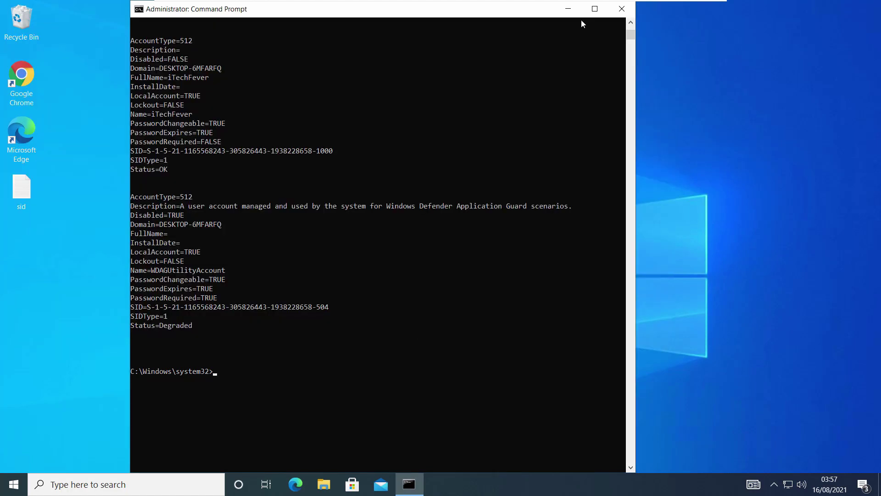
{"action": "left_click", "coordinate": [622, 9]}
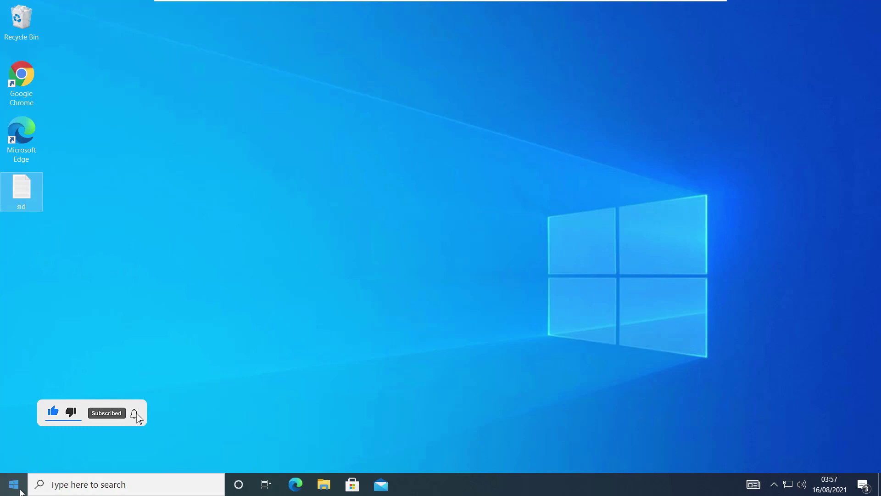
- Reach the account's Your info page in Settings through Control Panel's User Accounts
{"action": "left_click", "coordinate": [78, 482]}
{"action": "type", "text": "cont"}
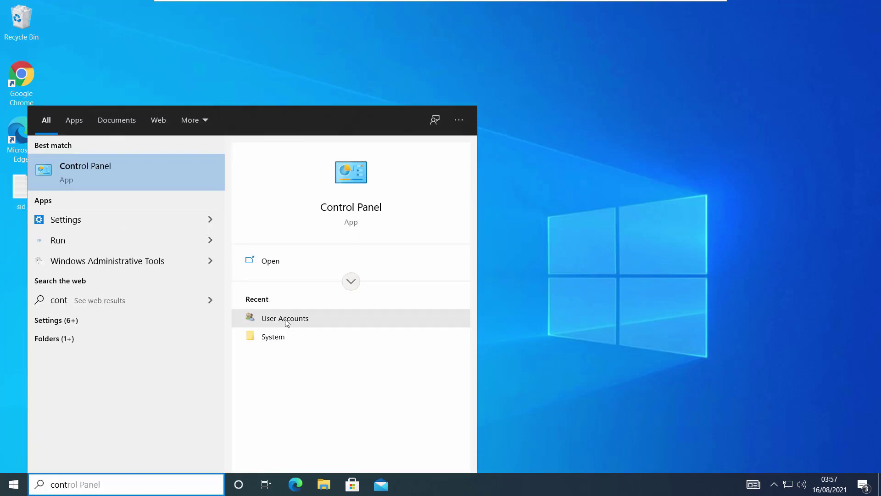
{"action": "left_click", "coordinate": [285, 319]}
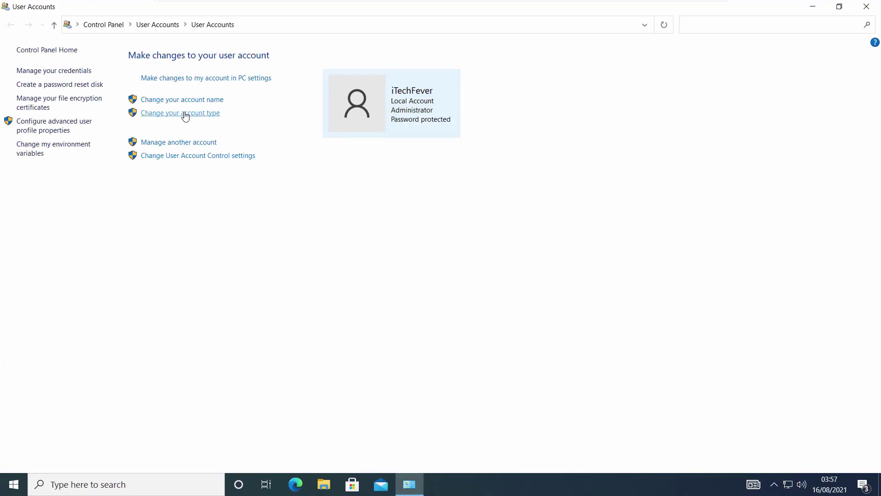
{"action": "left_click", "coordinate": [209, 80]}
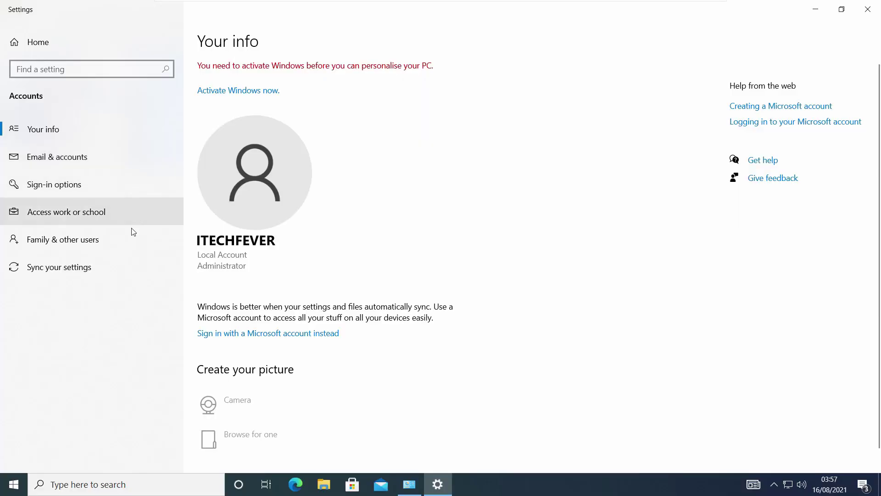
- Add a local user named temp without a Microsoft account under Family & other users
{"action": "left_click", "coordinate": [75, 246]}
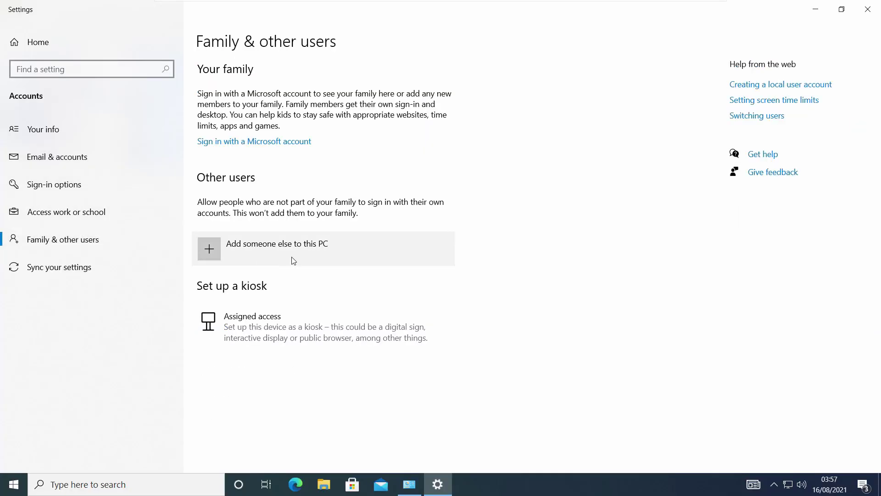
{"action": "left_click", "coordinate": [253, 255]}
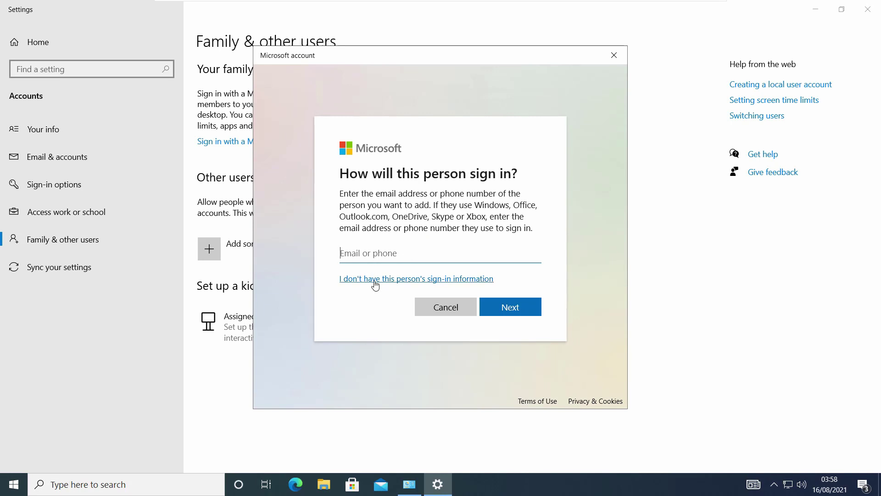
{"action": "left_click", "coordinate": [375, 283]}
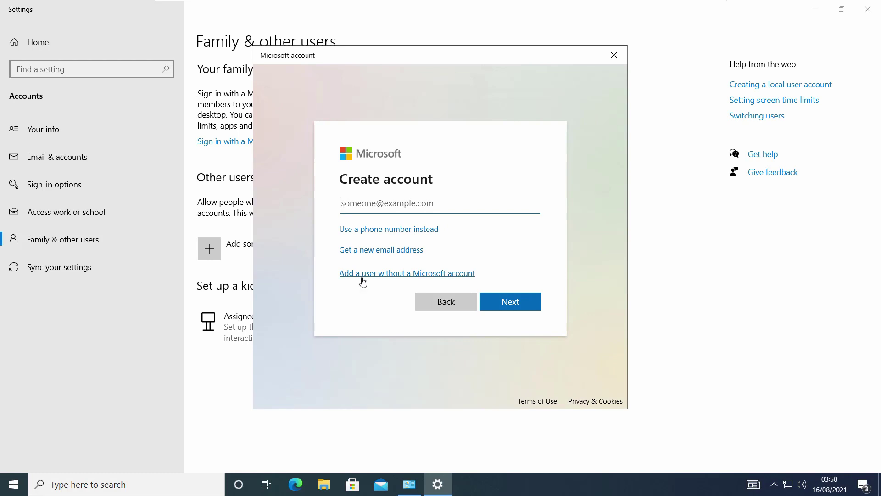
{"action": "left_click", "coordinate": [397, 274]}
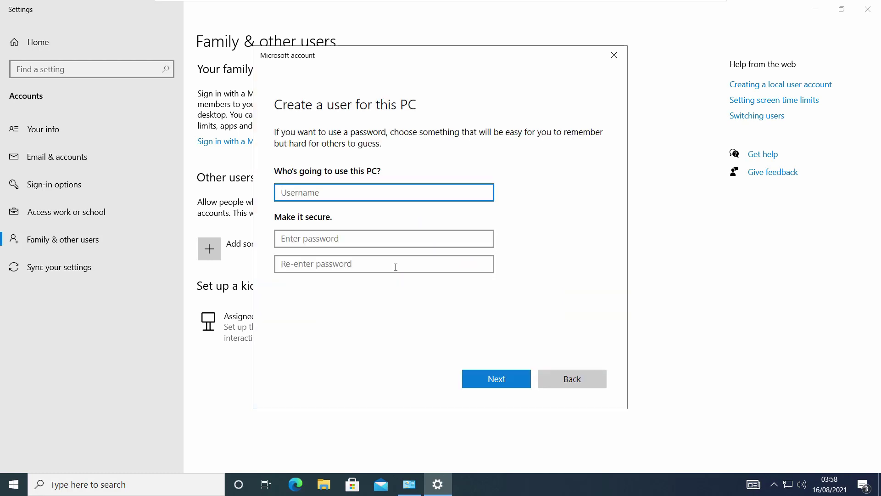
{"action": "type", "text": "temp"}
{"action": "left_click", "coordinate": [508, 377]}
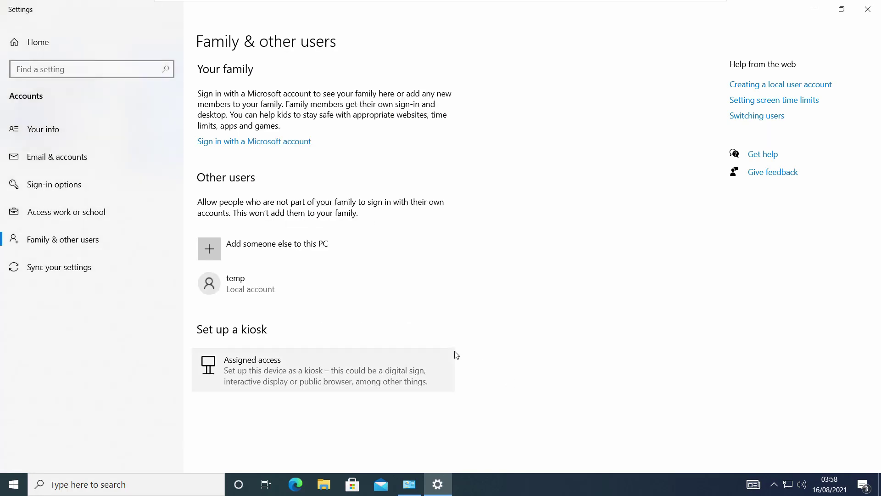
{"action": "left_click", "coordinate": [412, 485]}
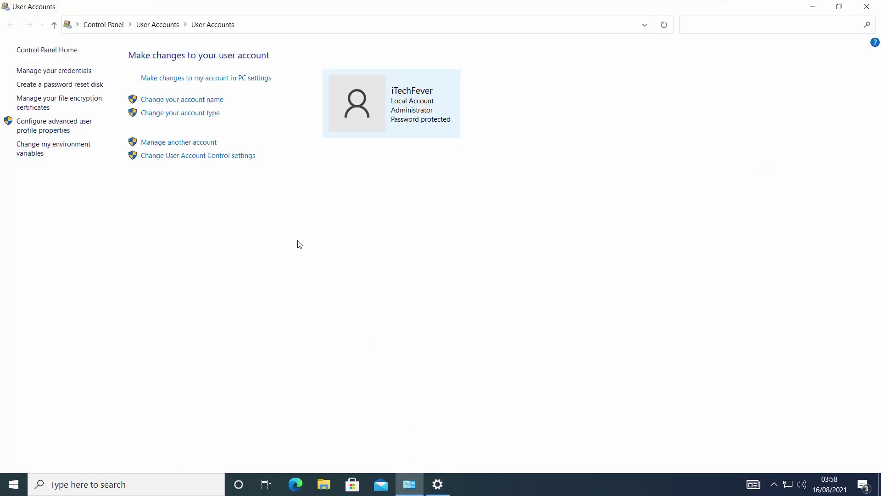
- Change the temp account's type to Administrator, then close User Accounts
{"action": "left_click", "coordinate": [186, 146]}
{"action": "left_click", "coordinate": [519, 92]}
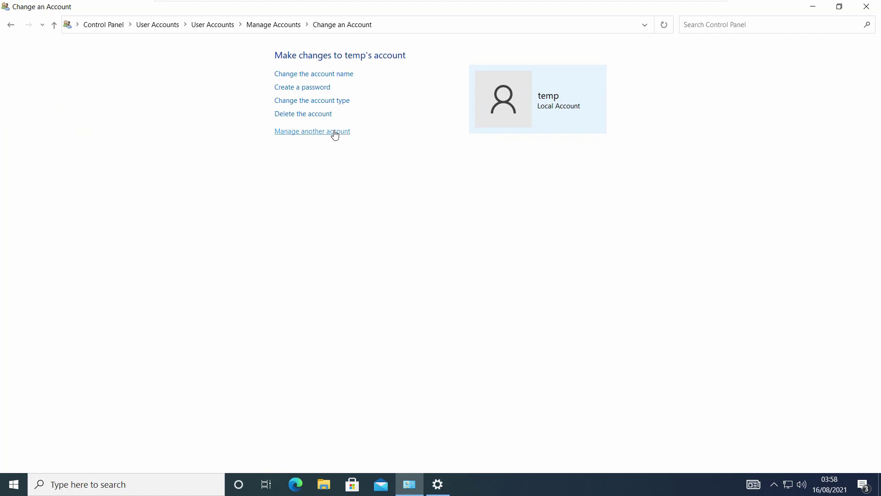
{"action": "left_click", "coordinate": [313, 101]}
{"action": "left_click", "coordinate": [315, 155]}
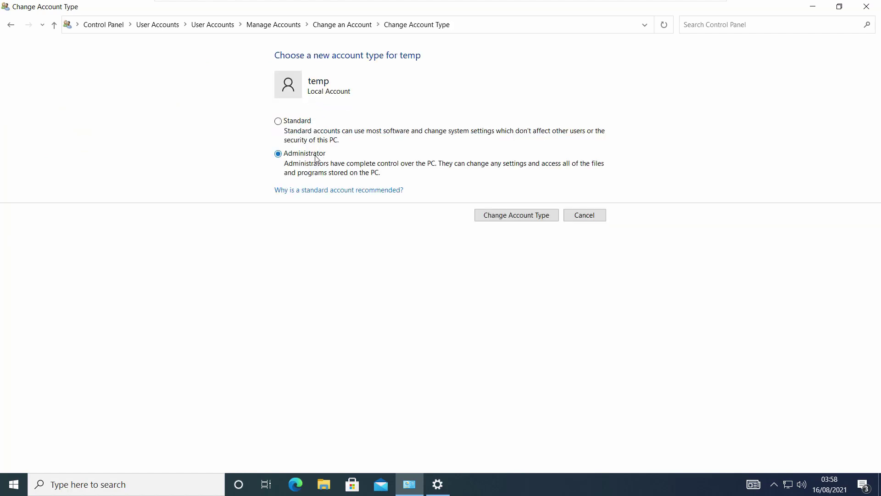
{"action": "left_click", "coordinate": [526, 218]}
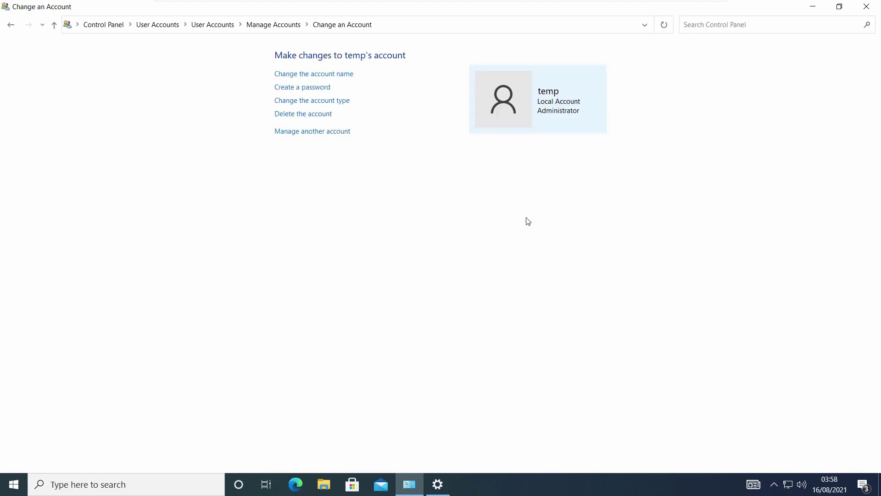
{"action": "left_click", "coordinate": [266, 24]}
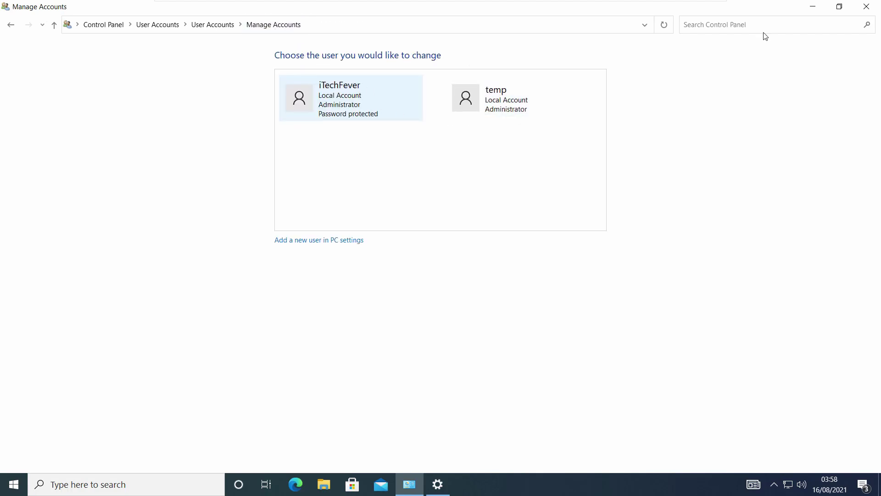
{"action": "left_click", "coordinate": [866, 6]}
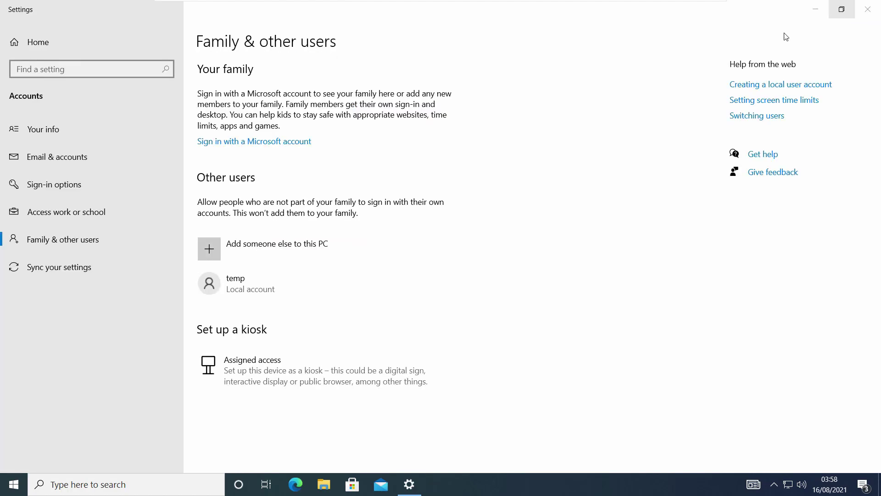
- Close Settings and sign out of the iTechFever account
{"action": "left_click", "coordinate": [867, 9]}
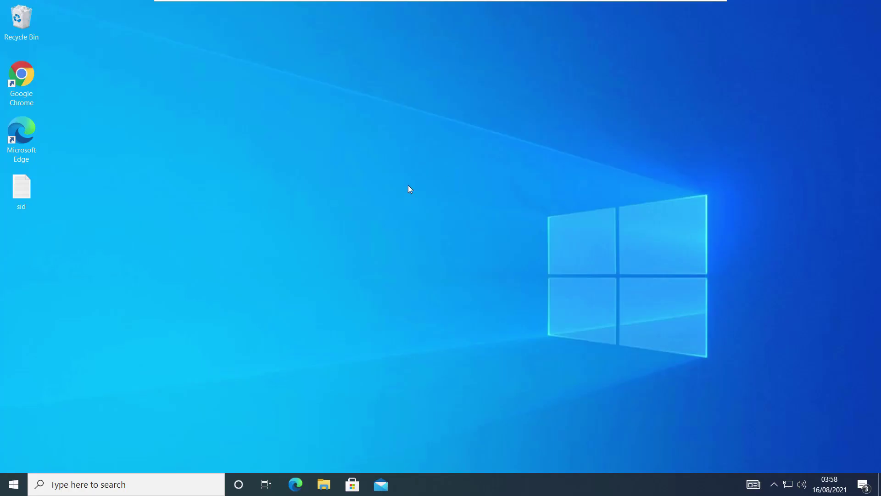
{"action": "left_click", "coordinate": [14, 484]}
{"action": "left_click", "coordinate": [15, 351]}
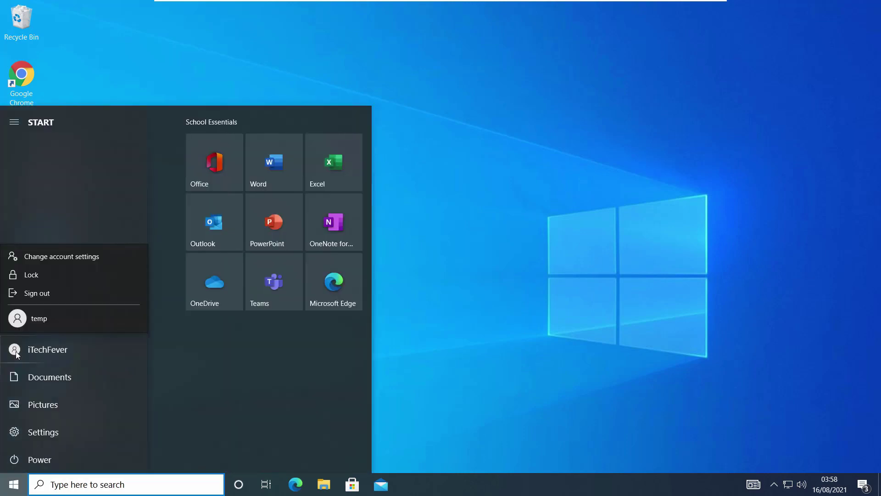
{"action": "left_click", "coordinate": [57, 292]}
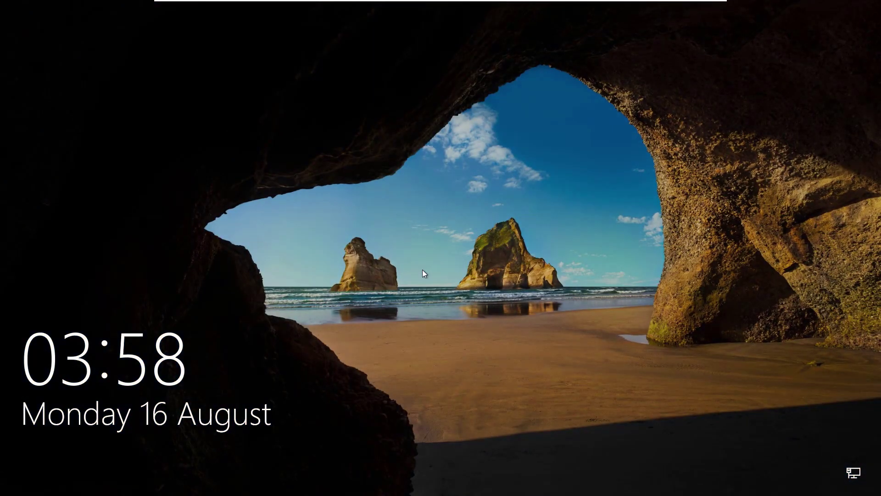
- Sign in to Windows as the temp account
{"action": "left_click", "coordinate": [423, 269]}
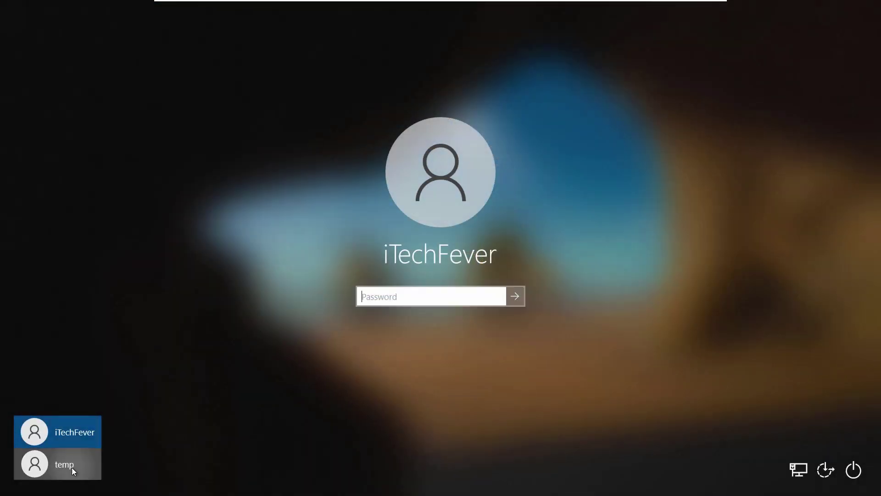
{"action": "left_click", "coordinate": [71, 467]}
{"action": "left_click", "coordinate": [448, 288]}
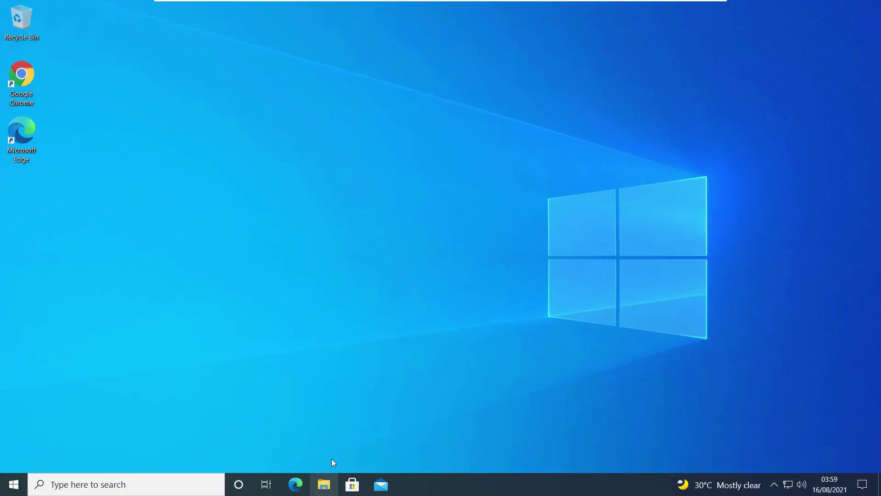
- Browse to C:\Users in File Explorer to view the profile folders, then minimize the window
{"action": "left_click", "coordinate": [323, 484]}
{"action": "left_click", "coordinate": [182, 215]}
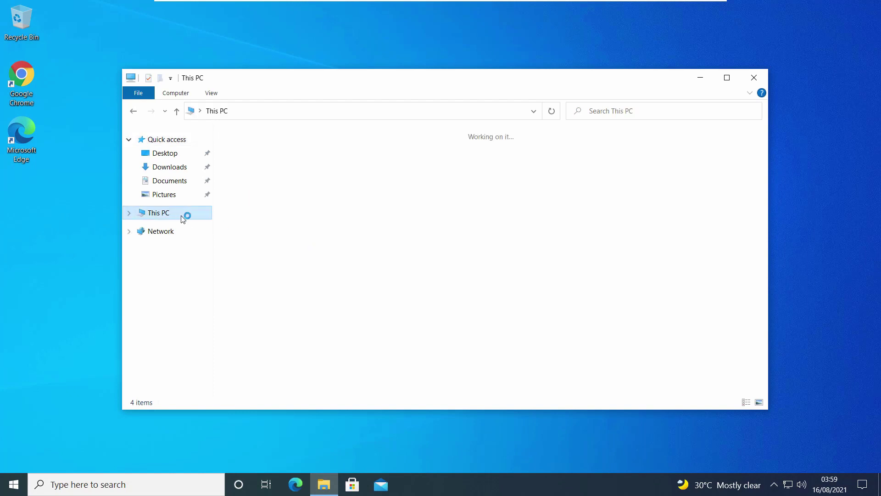
{"action": "left_click", "coordinate": [309, 271]}
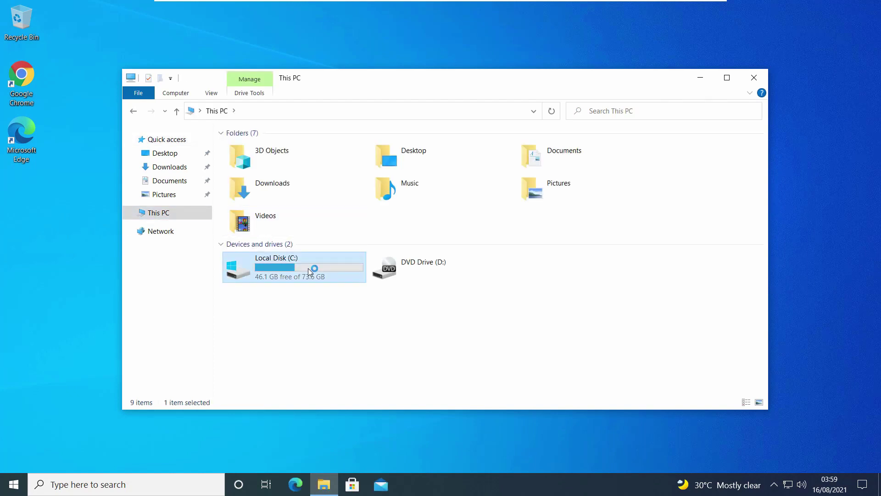
{"action": "left_click", "coordinate": [280, 188]}
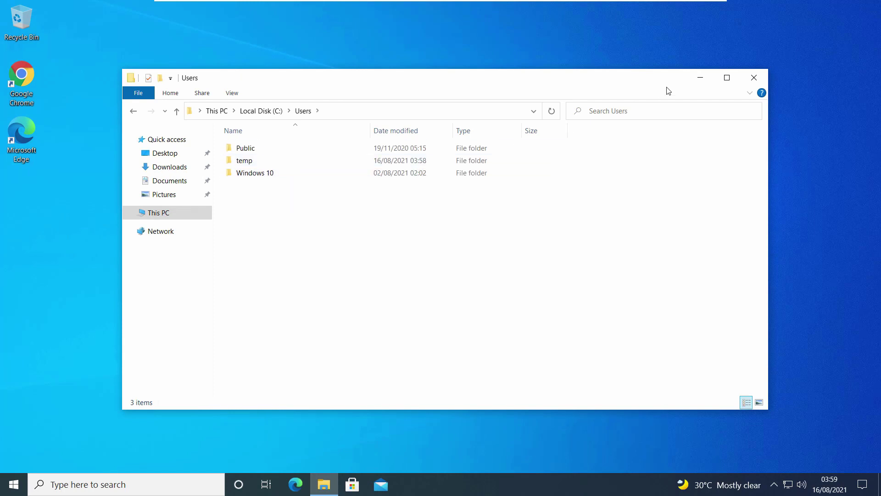
{"action": "left_click", "coordinate": [700, 77]}
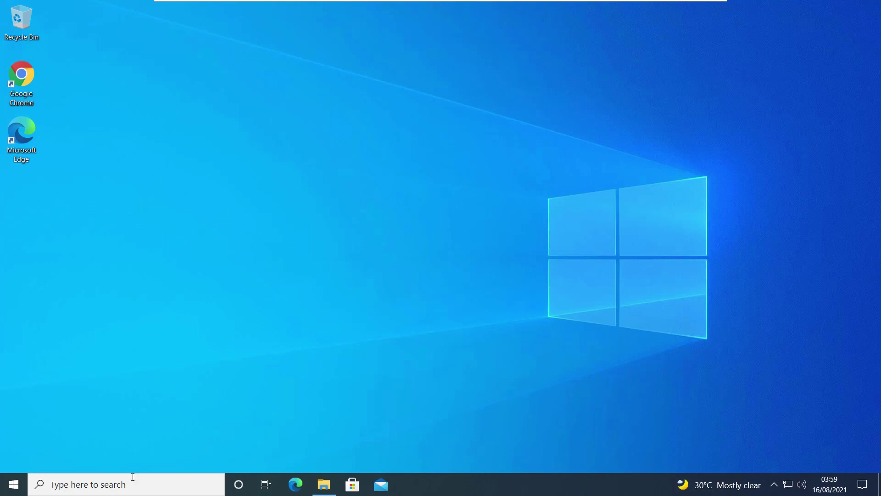
- Launch Command Prompt as administrator from the search box
{"action": "left_click", "coordinate": [133, 480]}
{"action": "type", "text": "cmd"}
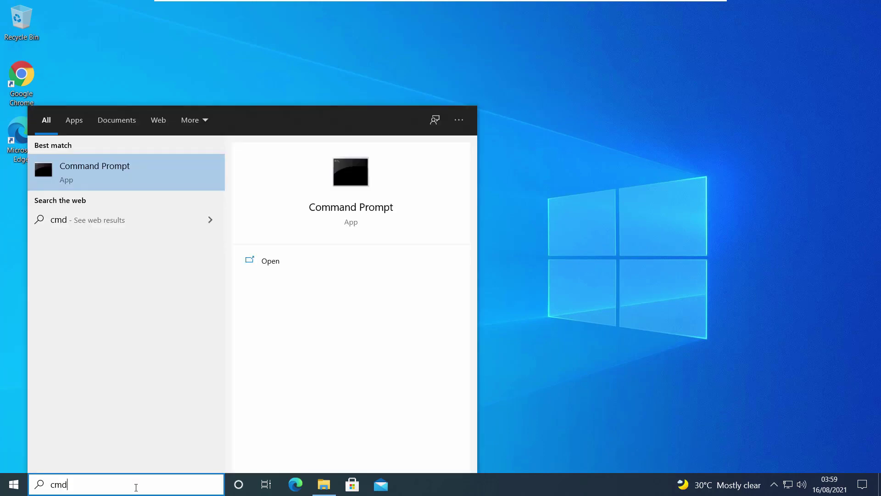
{"action": "left_click", "coordinate": [313, 278]}
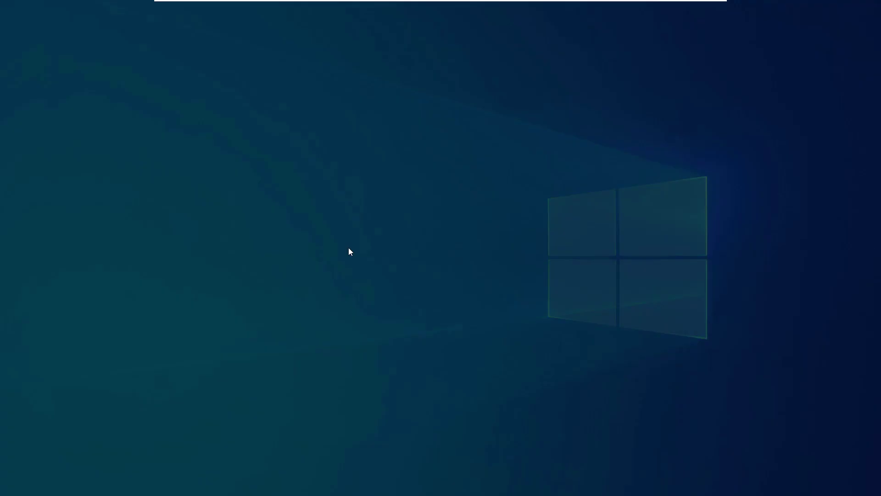
{"action": "left_click", "coordinate": [384, 312]}
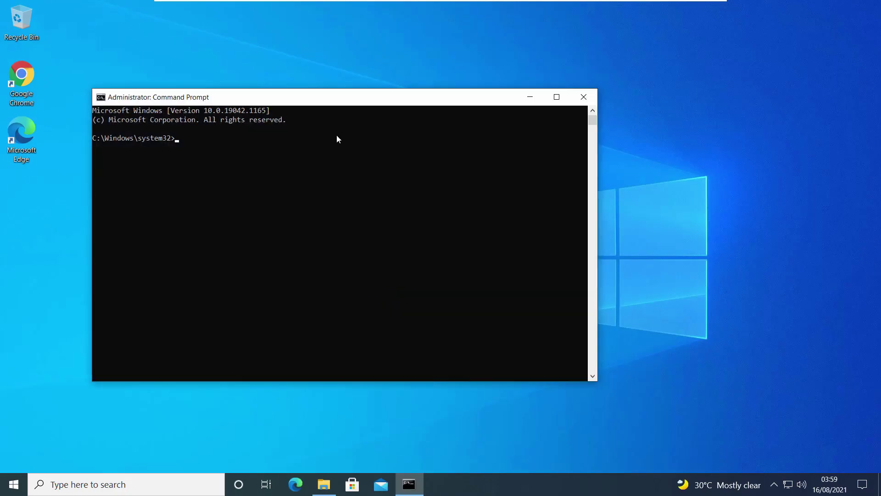
{"action": "left_click_drag", "start_coordinate": [329, 99], "coordinate": [360, 98]}
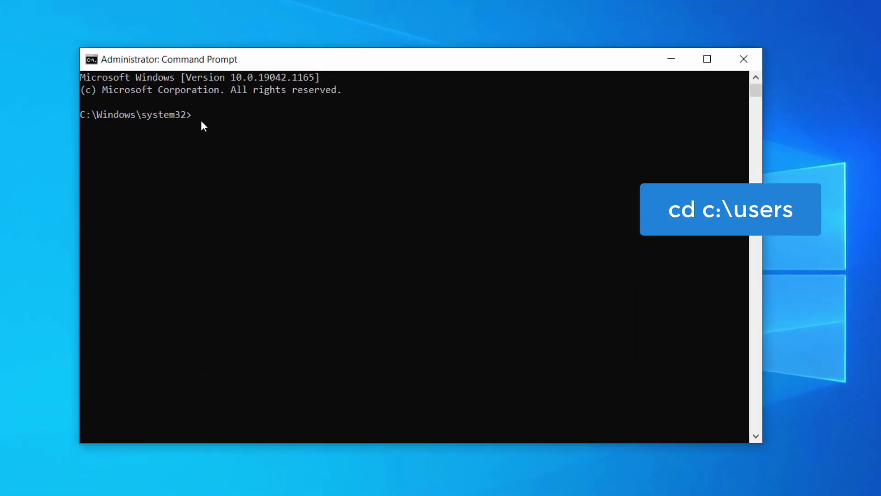
- In C:\Users, rename the "Windows 10" folder to iTechFever, then exit the console
{"action": "type", "text": "cd c:\\users"}
{"action": "key", "text": "Return"}
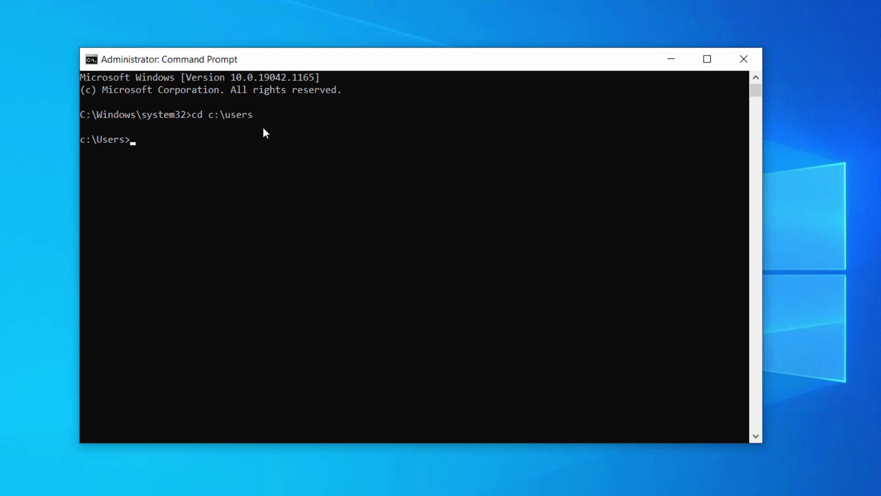
{"action": "type", "text": "ren"}
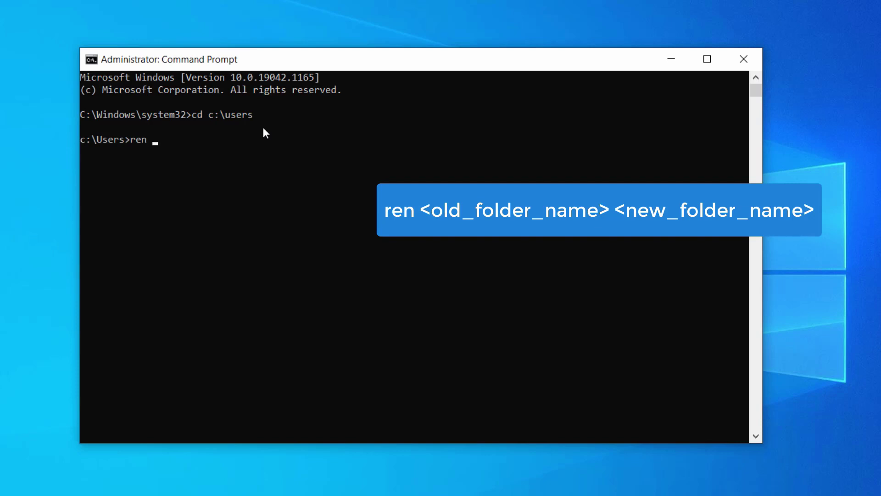
{"action": "type", "text": " \"Windows 10\" iTechFever"}
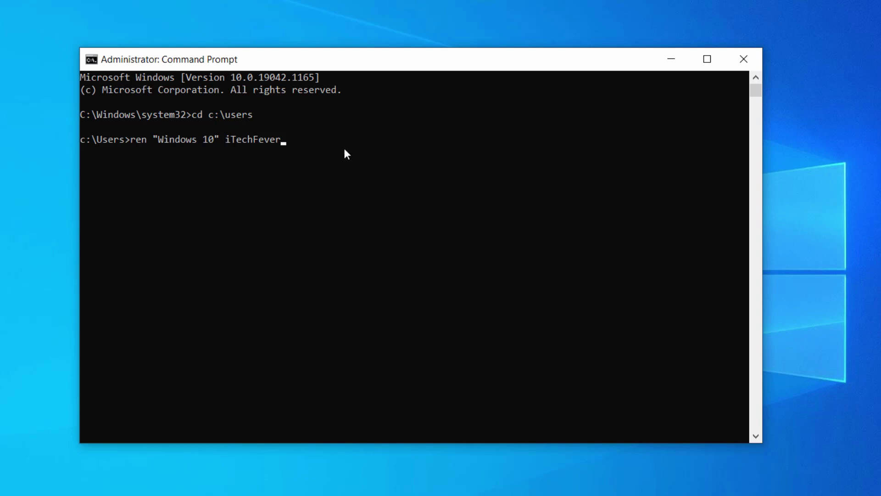
{"action": "key", "text": "Return"}
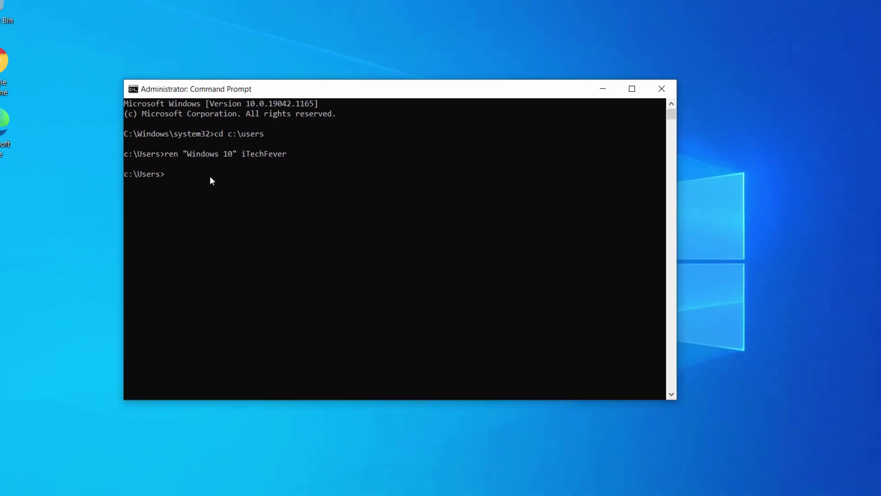
{"action": "type", "text": "exit"}
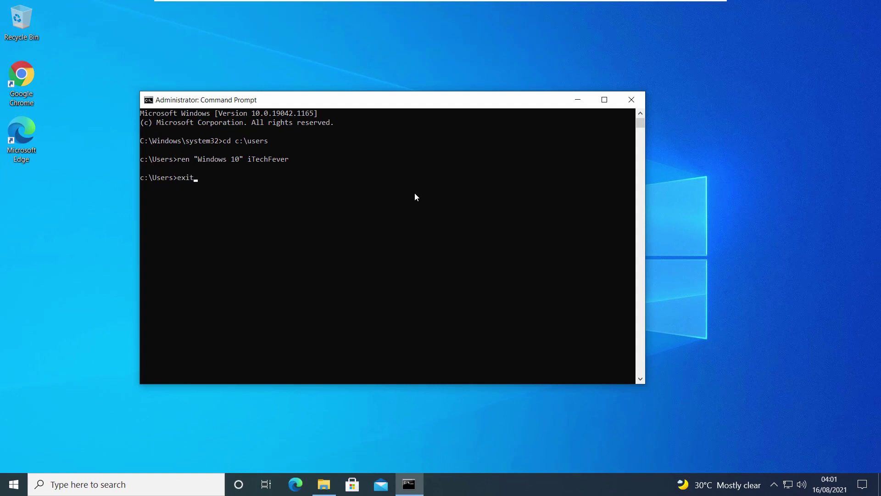
{"action": "key", "text": "Return"}
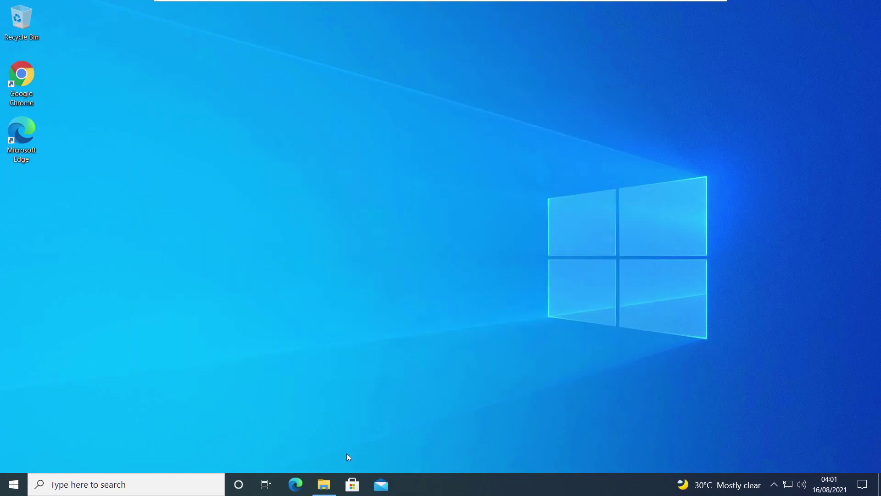
{"action": "left_click", "coordinate": [324, 484]}
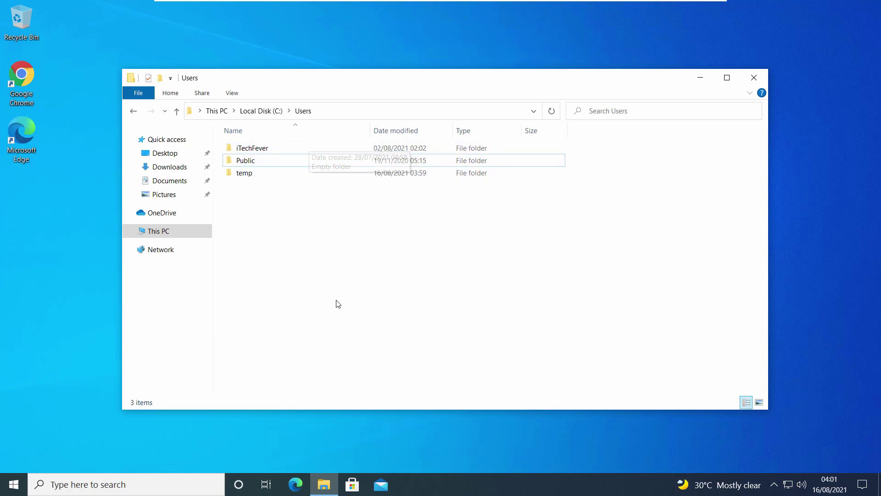
{"action": "left_click", "coordinate": [700, 84]}
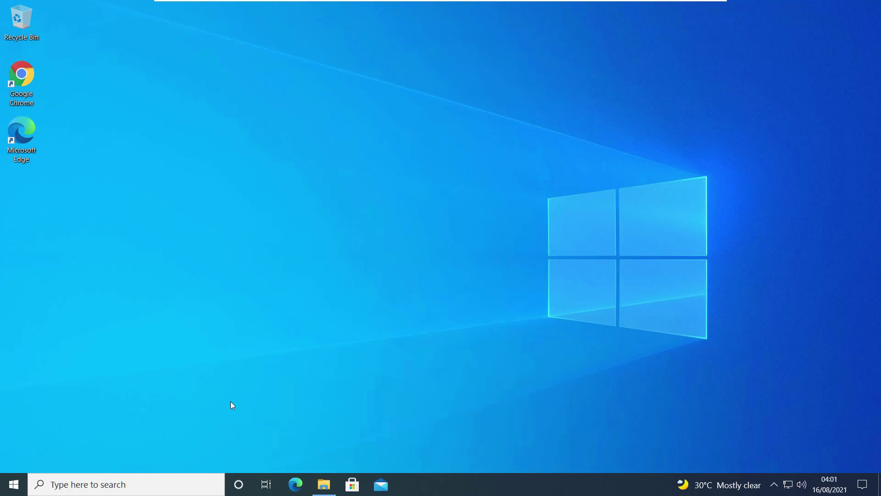
- Launch Registry Editor as administrator and position its window
{"action": "left_click", "coordinate": [151, 486]}
{"action": "type", "text": "re"}
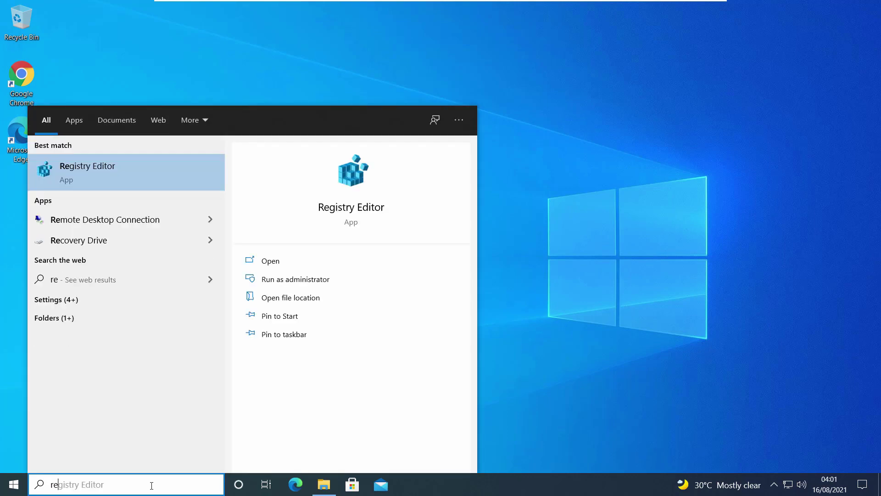
{"action": "left_click", "coordinate": [328, 279]}
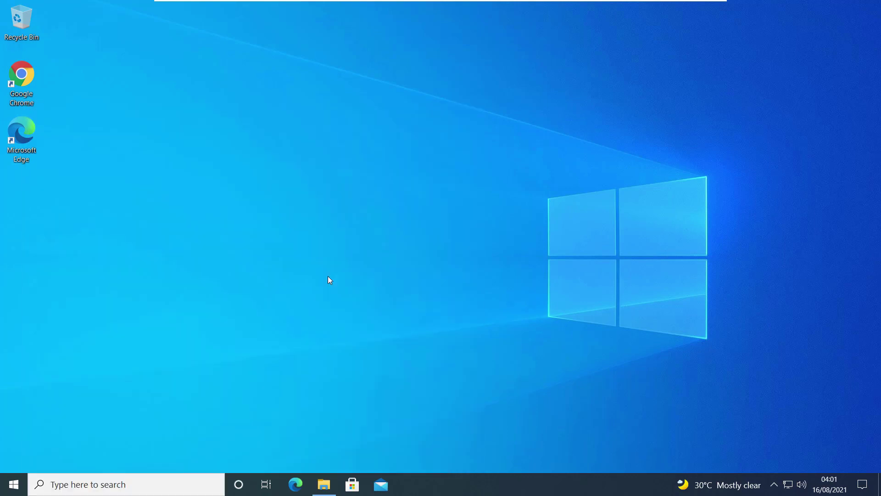
{"action": "left_click", "coordinate": [388, 317]}
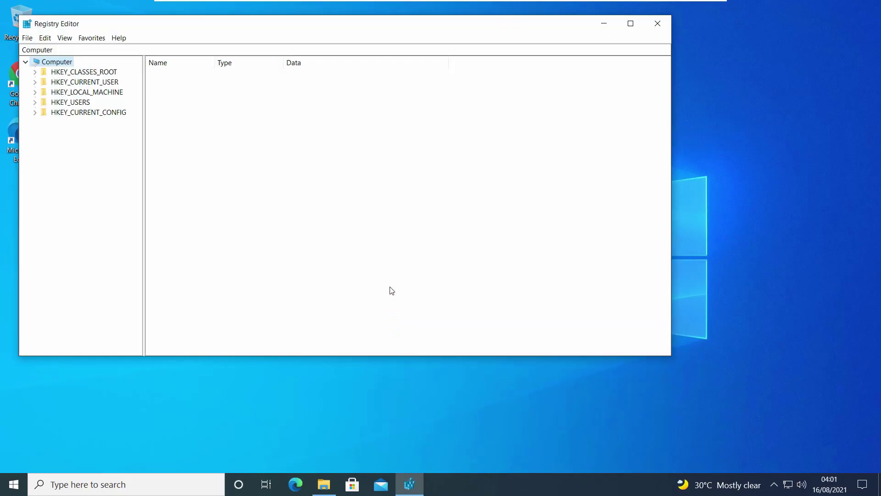
{"action": "left_click_drag", "start_coordinate": [345, 31], "coordinate": [495, 64]}
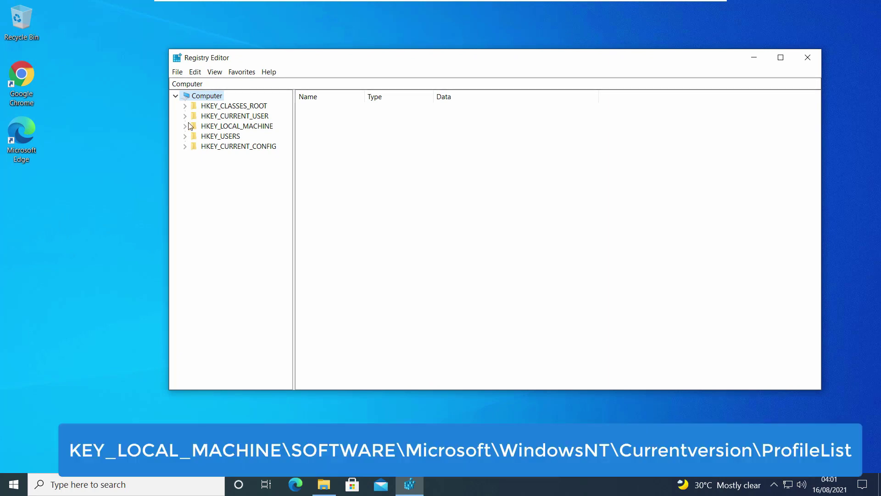
- Expand HKEY_LOCAL_MACHINE\SOFTWARE\Microsoft\Windows NT\CurrentVersion\ProfileList to list its profile subkeys
{"action": "left_click", "coordinate": [185, 127]}
{"action": "left_click", "coordinate": [195, 177]}
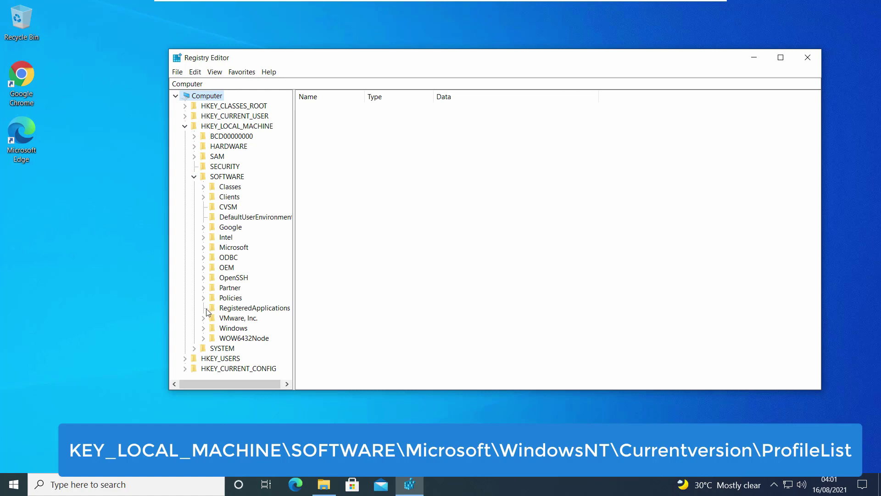
{"action": "left_click", "coordinate": [204, 248]}
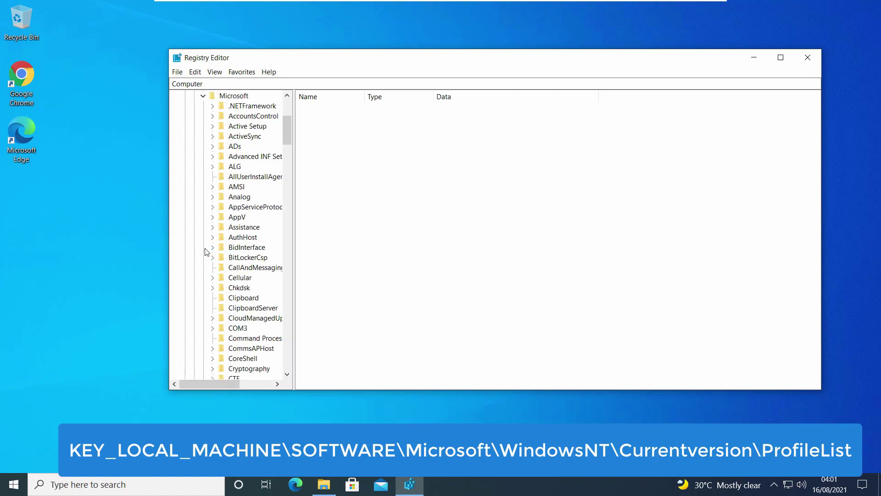
{"action": "mouse_move", "coordinate": [286, 125]}
{"action": "left_mouse_down"}
{"action": "mouse_move", "coordinate": [292, 167]}
{"action": "mouse_move", "coordinate": [371, 153]}
{"action": "mouse_move", "coordinate": [259, 347]}
{"action": "left_mouse_up"}
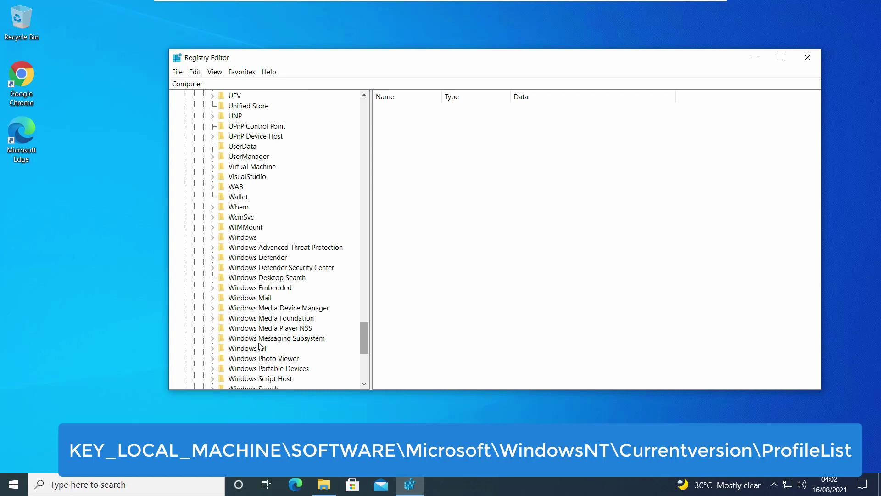
{"action": "left_click", "coordinate": [212, 348]}
{"action": "left_click", "coordinate": [221, 358]}
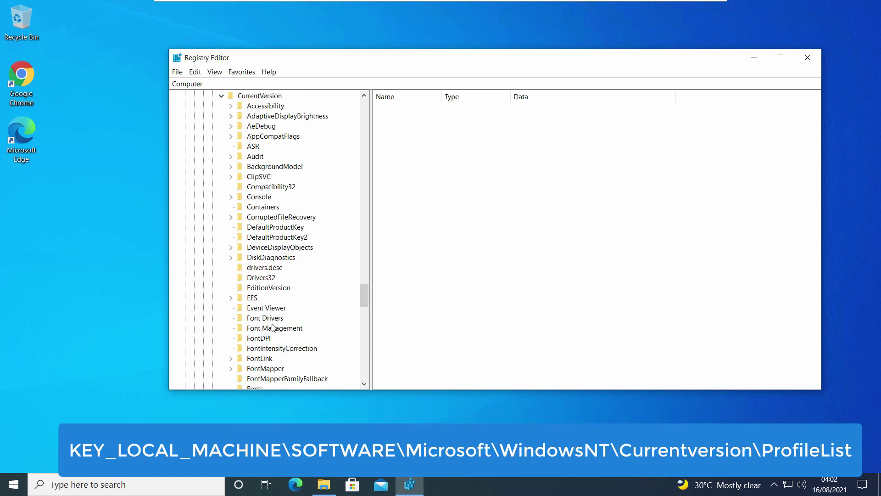
{"action": "left_click_drag", "start_coordinate": [363, 290], "coordinate": [360, 321]}
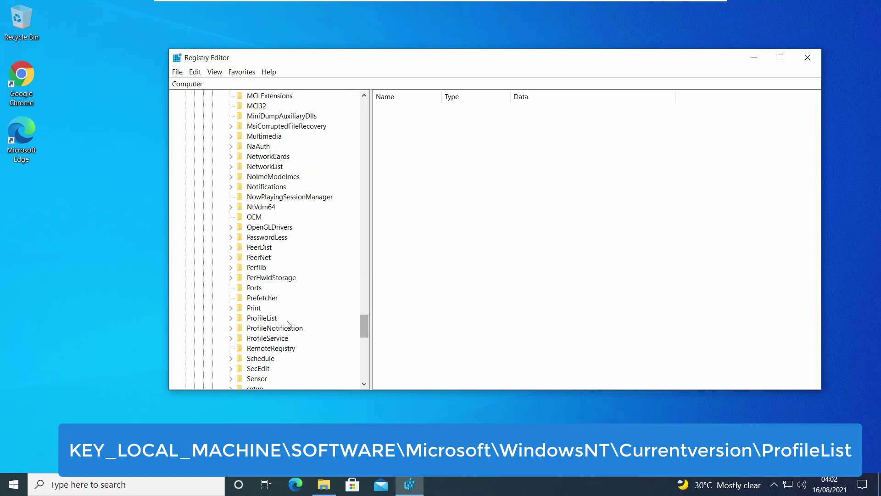
{"action": "left_click", "coordinate": [266, 319]}
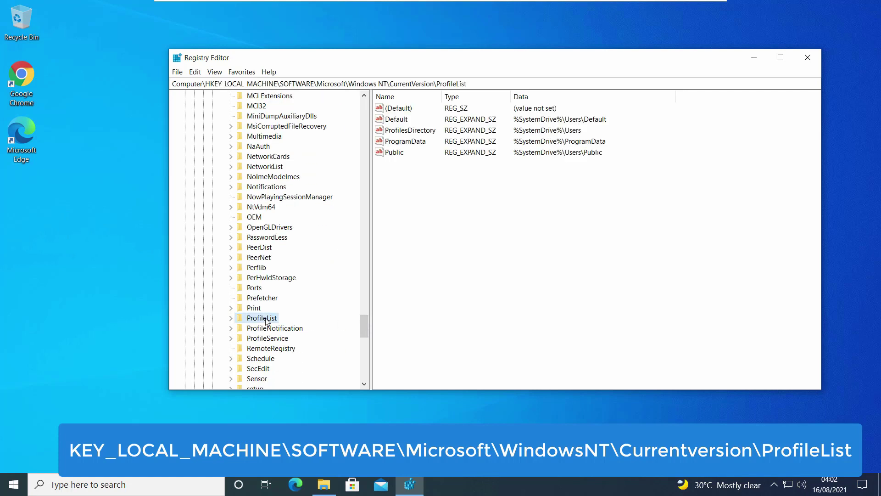
{"action": "left_click", "coordinate": [231, 317]}
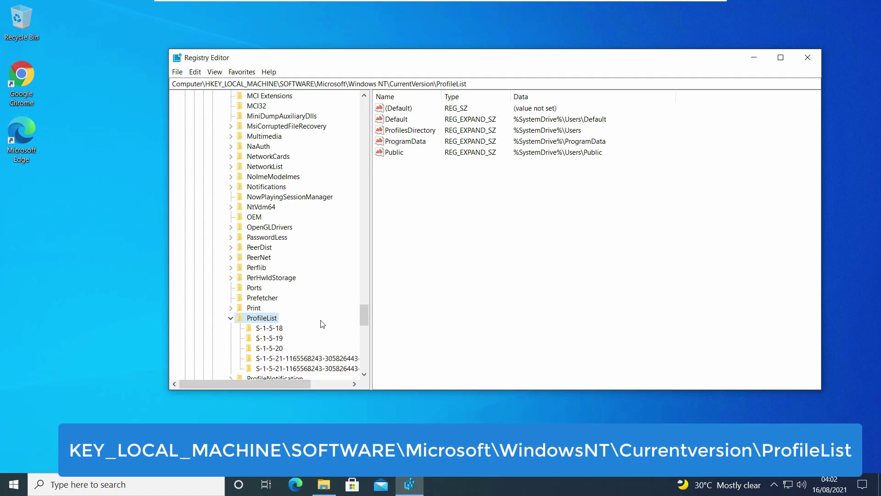
{"action": "left_click_drag", "start_coordinate": [370, 351], "coordinate": [439, 353]}
{"action": "left_click_drag", "start_coordinate": [439, 342], "coordinate": [453, 338]}
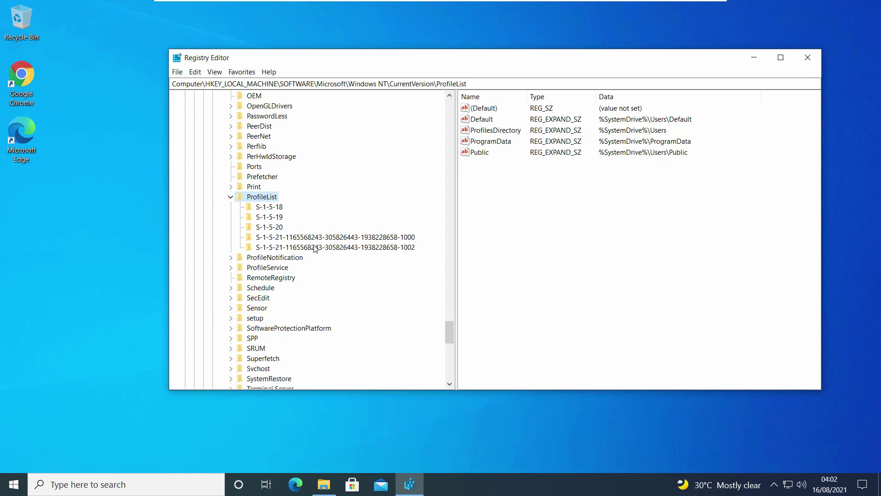
- Edit the -1000 subkey's ProfileImagePath, replacing 'Windows 10' with 'iTechFever' to read C:\Users\iTechFever
{"action": "left_click", "coordinate": [336, 239]}
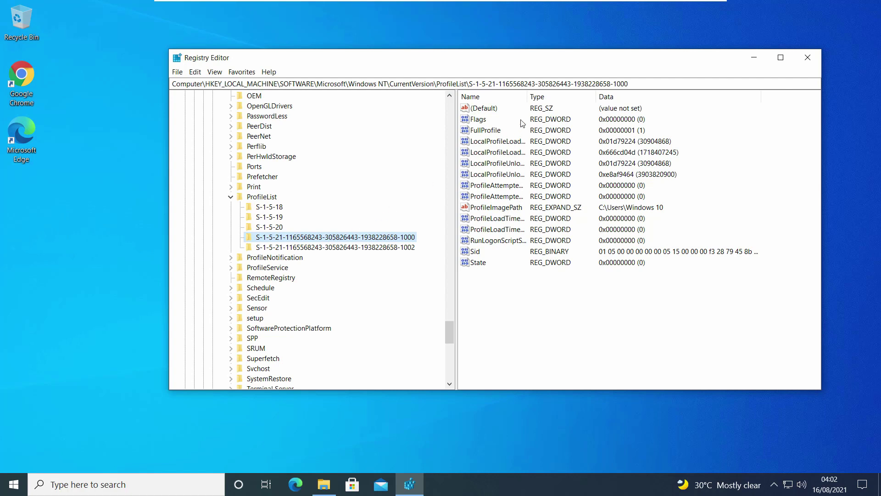
{"action": "left_click_drag", "start_coordinate": [526, 93], "coordinate": [589, 107]}
{"action": "left_click", "coordinate": [588, 107]}
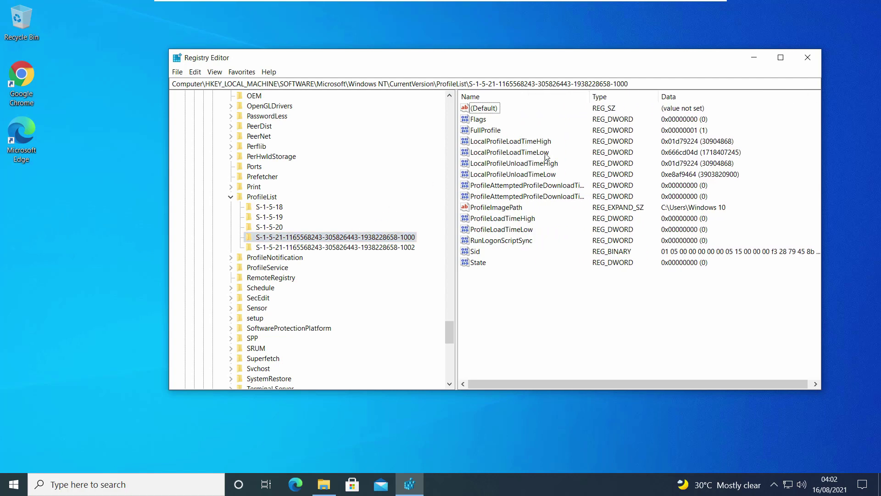
{"action": "left_click", "coordinate": [514, 211]}
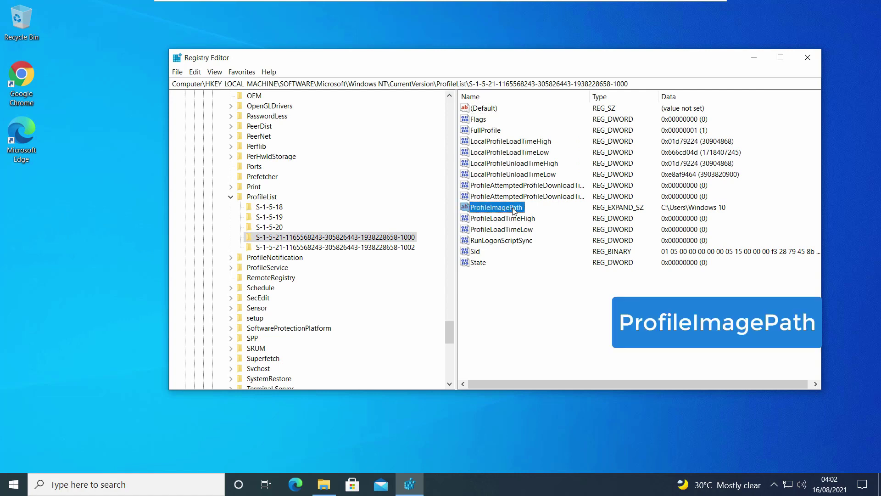
{"action": "double_click", "coordinate": [504, 211]}
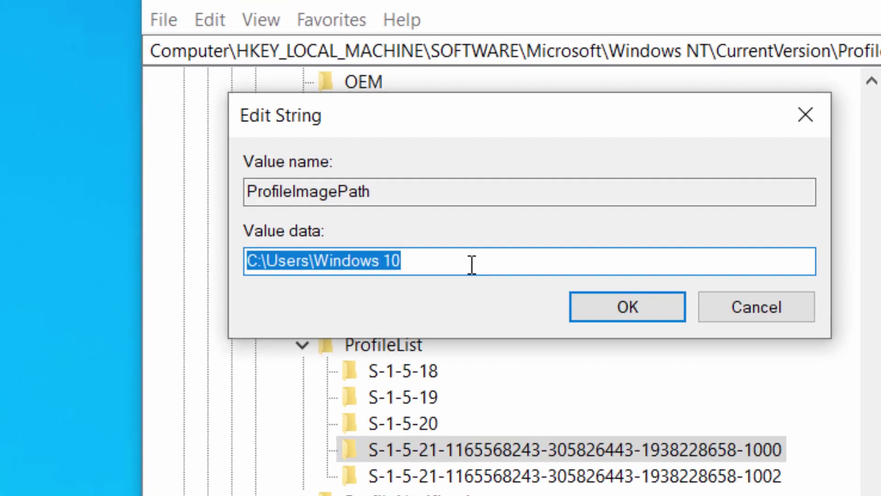
{"action": "left_click", "coordinate": [476, 264]}
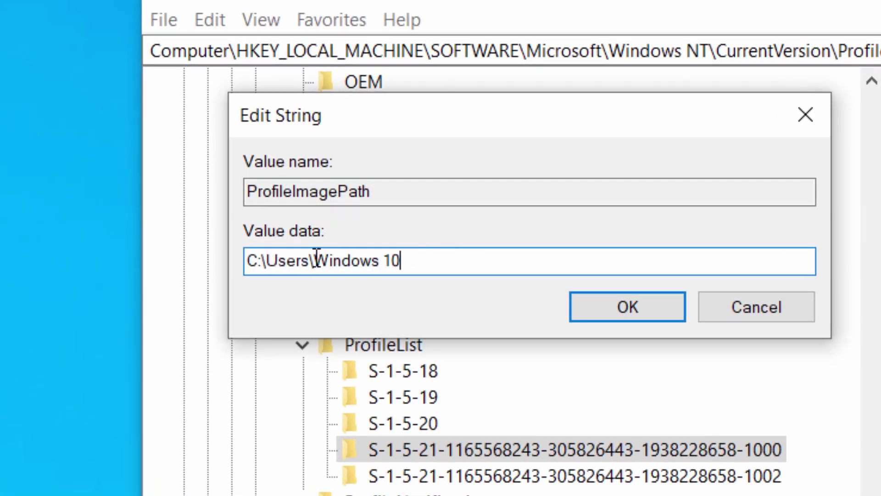
{"action": "left_click_drag", "start_coordinate": [314, 264], "coordinate": [480, 261]}
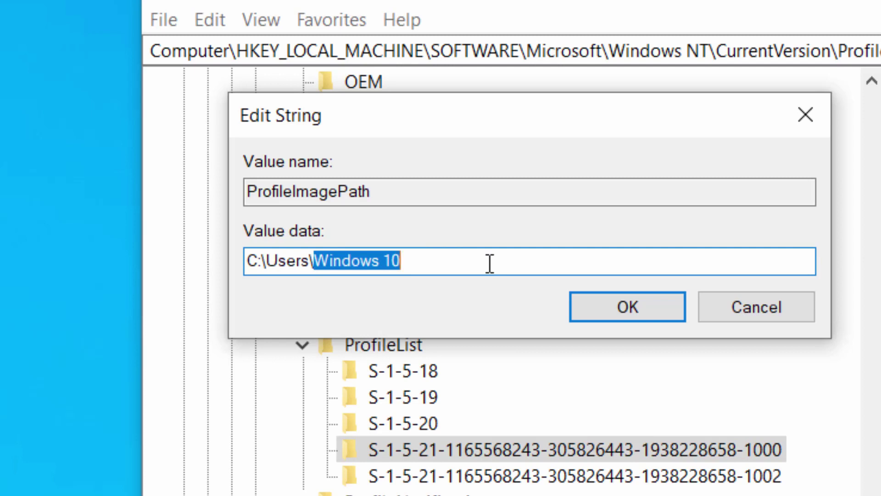
{"action": "type", "text": "iTech"}
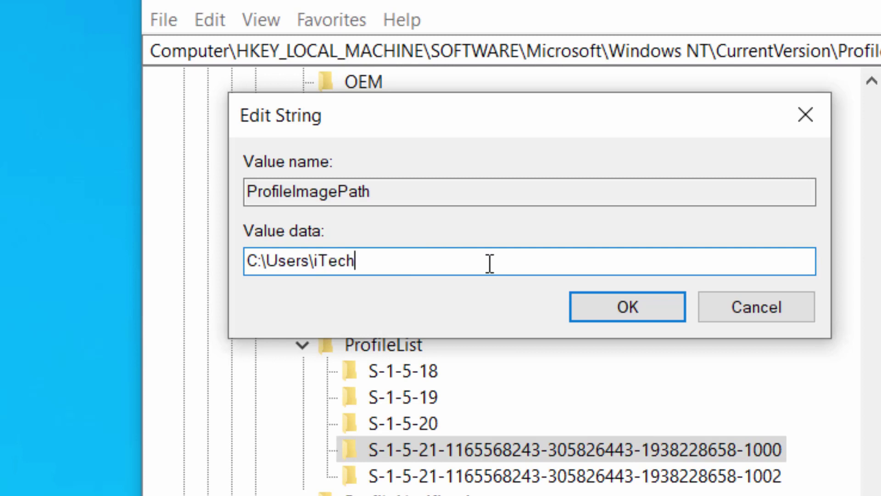
{"action": "type", "text": "Fever"}
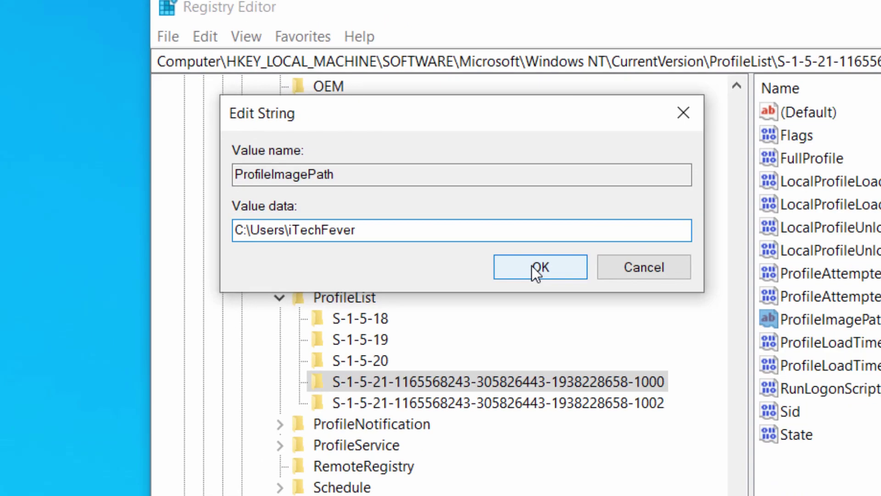
{"action": "left_click", "coordinate": [618, 311]}
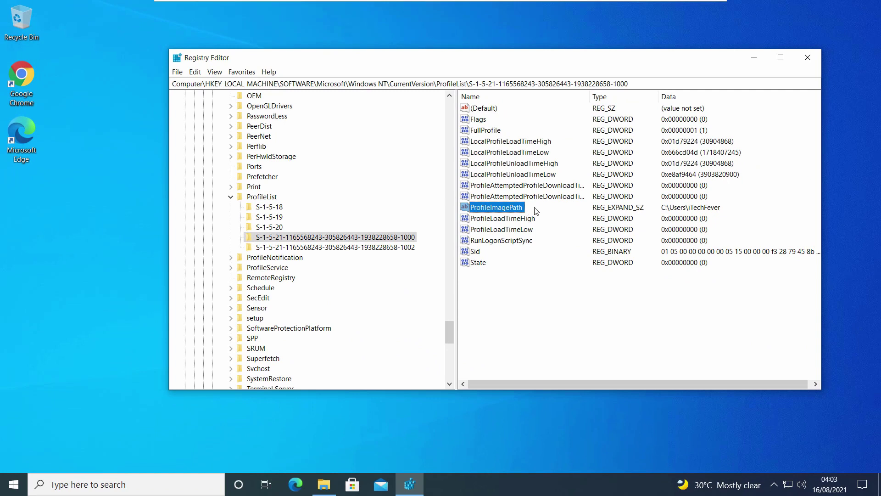
- Close Registry Editor and sign out of the temp account
{"action": "left_click", "coordinate": [808, 59]}
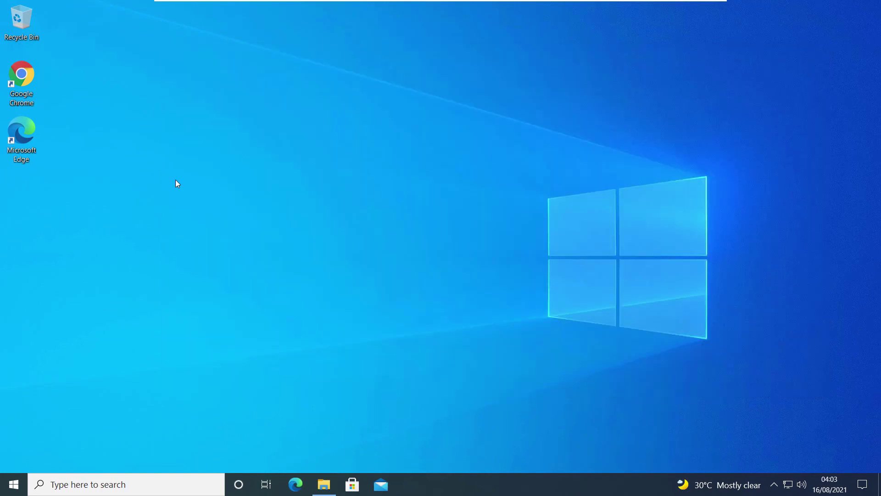
{"action": "left_click", "coordinate": [13, 484]}
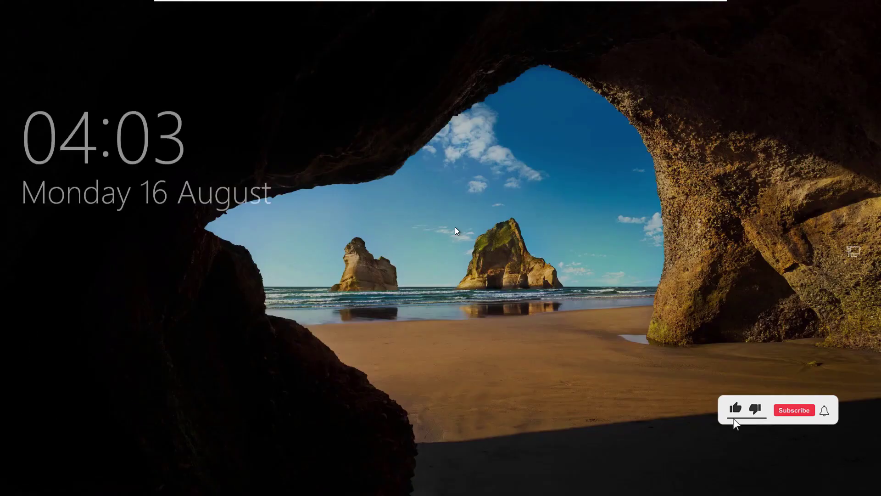
{"action": "left_click", "coordinate": [456, 226]}
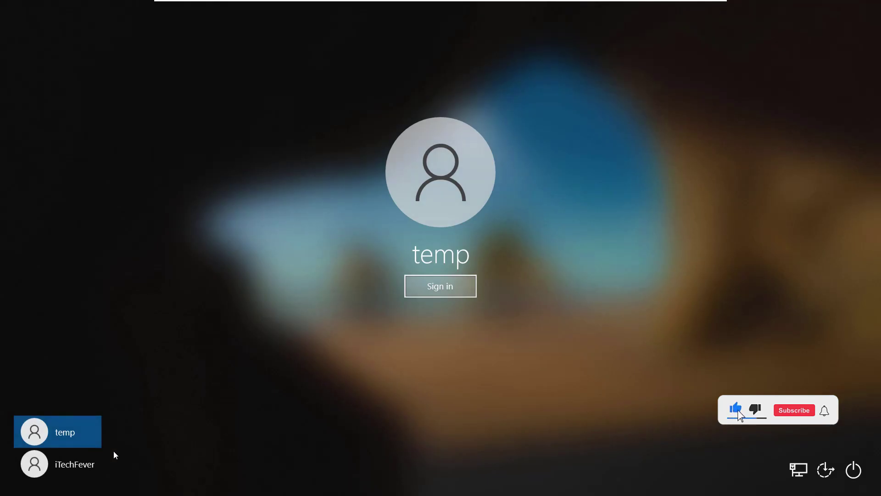
- Sign in to the iTechFever account with its password
{"action": "left_click", "coordinate": [92, 464]}
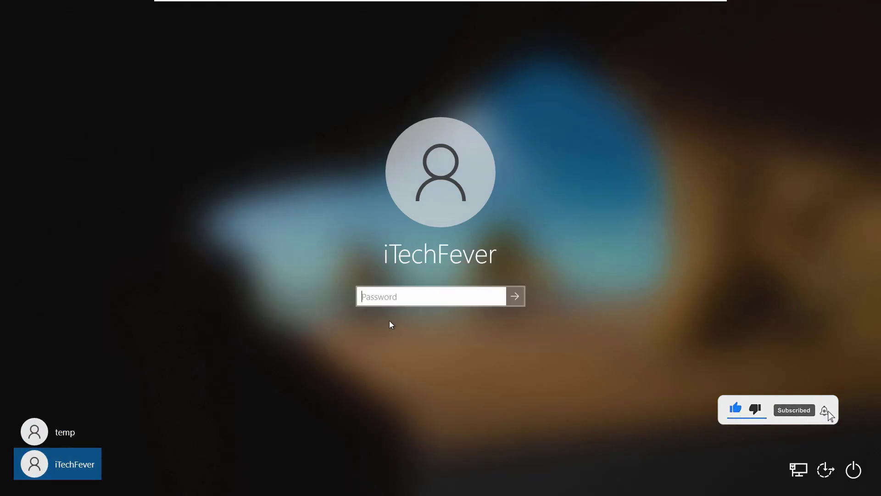
{"action": "type", "text": "*********"}
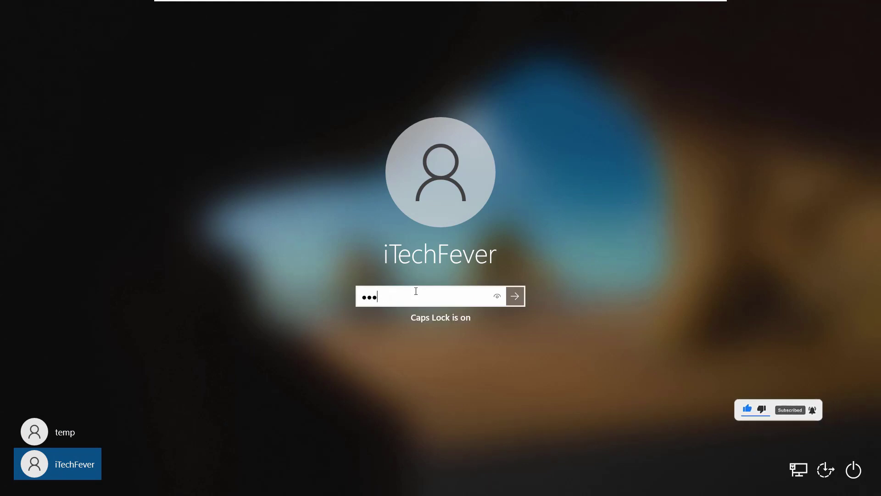
{"action": "key", "text": "Return"}
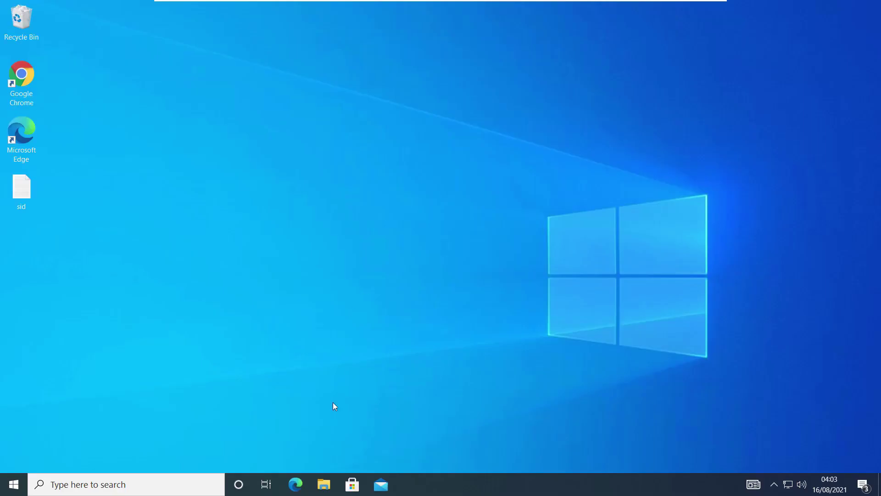
{"action": "left_click", "coordinate": [324, 482]}
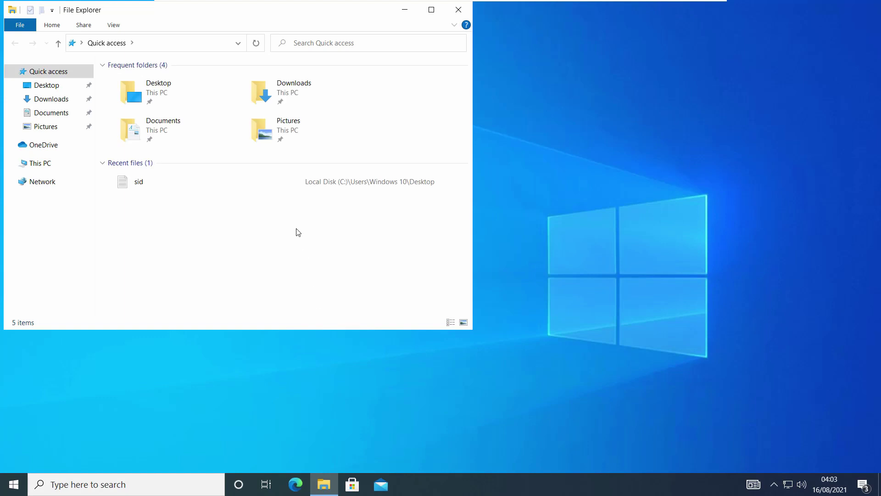
{"action": "left_click", "coordinate": [46, 164]}
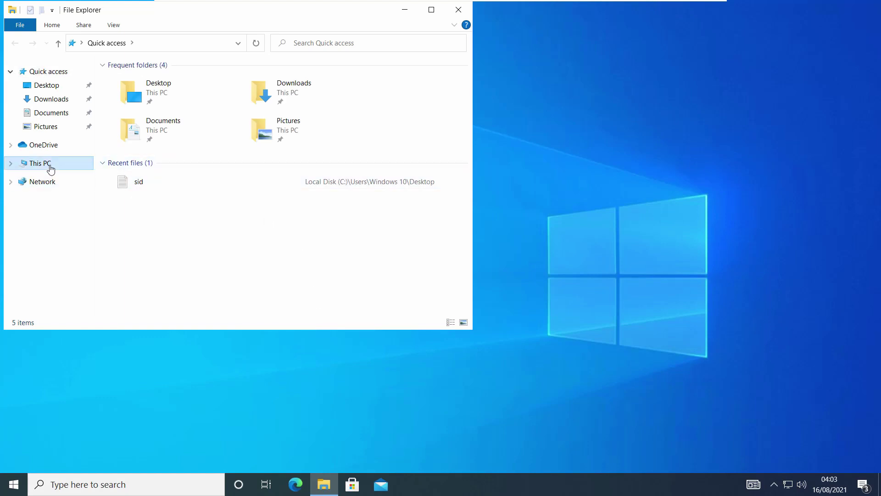
{"action": "double_click", "coordinate": [196, 230]}
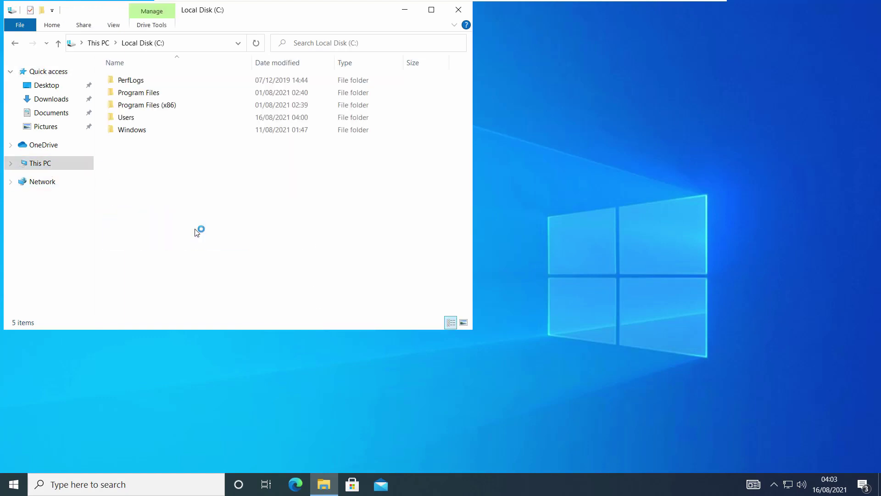
{"action": "double_click", "coordinate": [164, 117]}
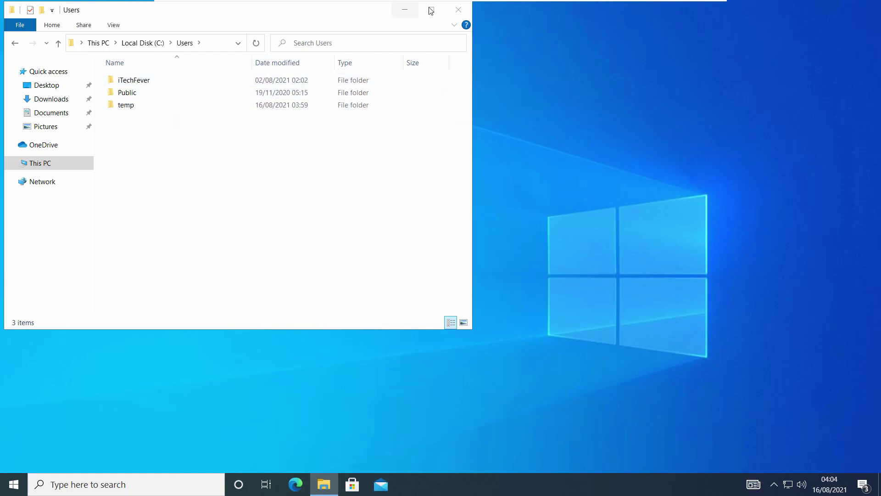
{"action": "left_click", "coordinate": [458, 11]}
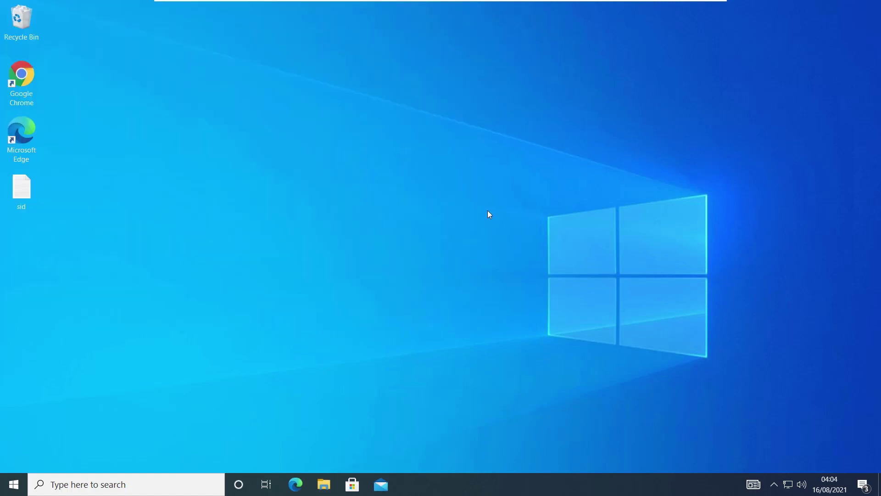
{"action": "left_click", "coordinate": [136, 485]}
- Delete the temp account and its files through Control Panel's User Accounts, then close Control Panel
{"action": "type", "text": "con"}
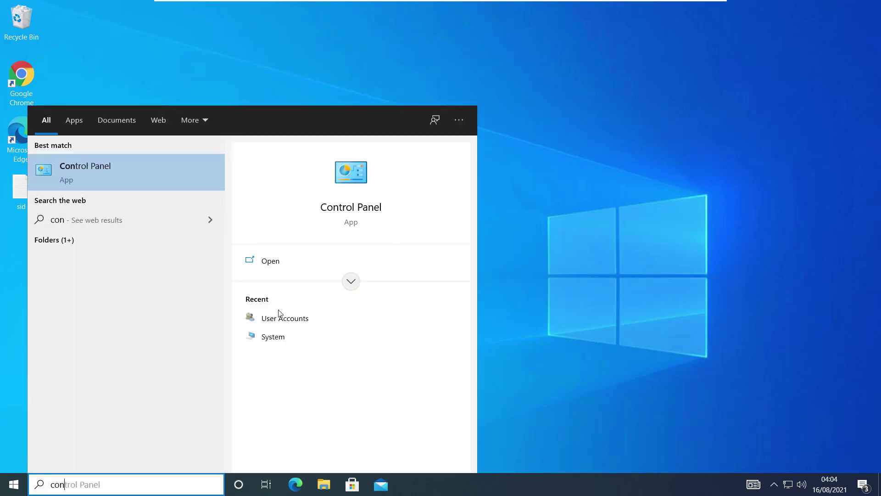
{"action": "left_click", "coordinate": [285, 321]}
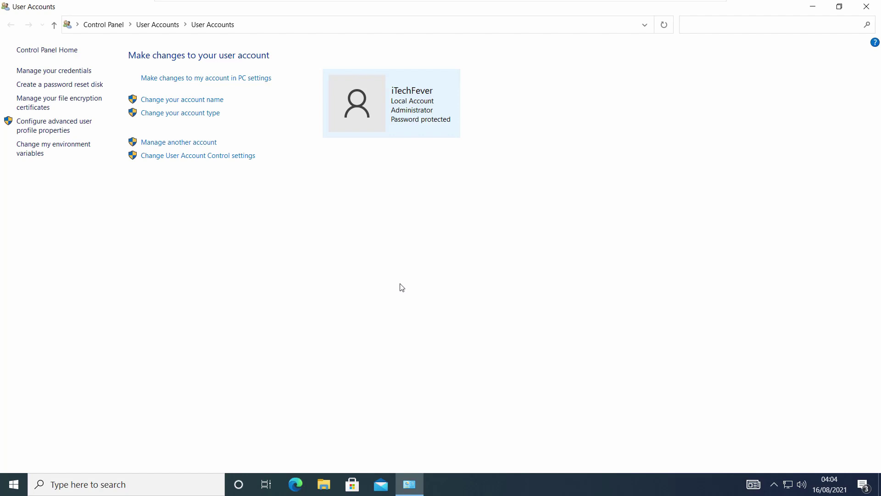
{"action": "left_click", "coordinate": [198, 142]}
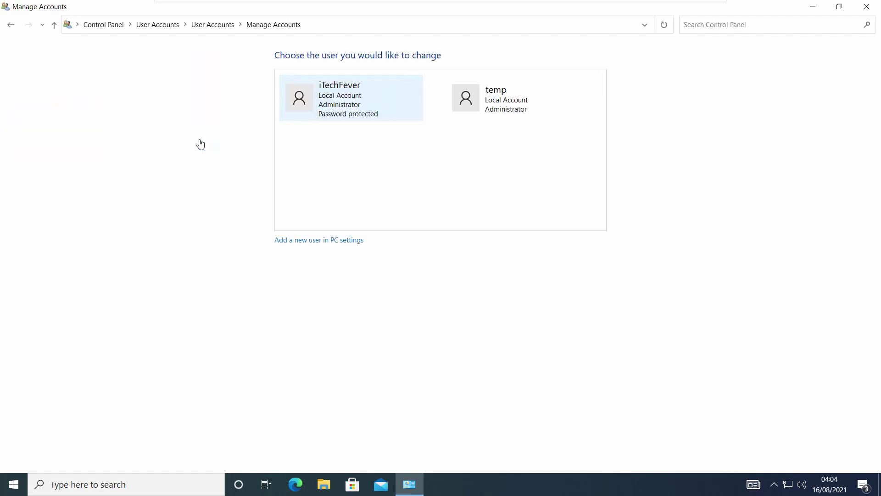
{"action": "left_click", "coordinate": [507, 109]}
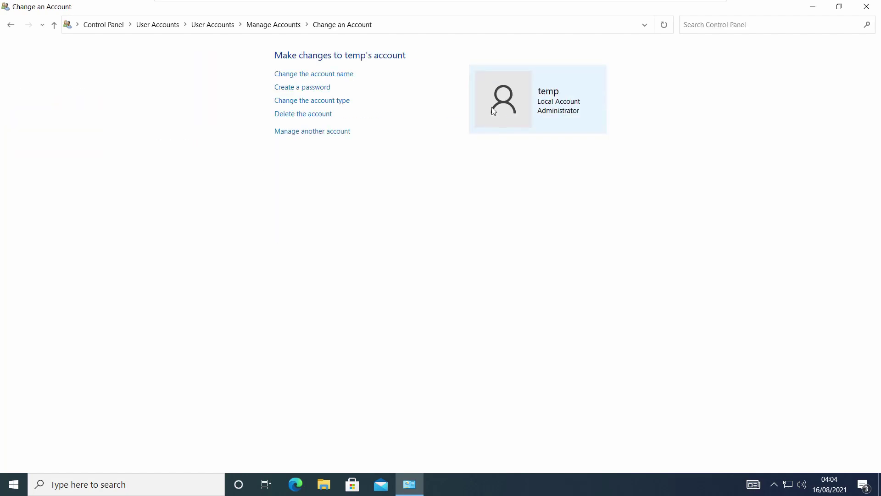
{"action": "left_click", "coordinate": [318, 115]}
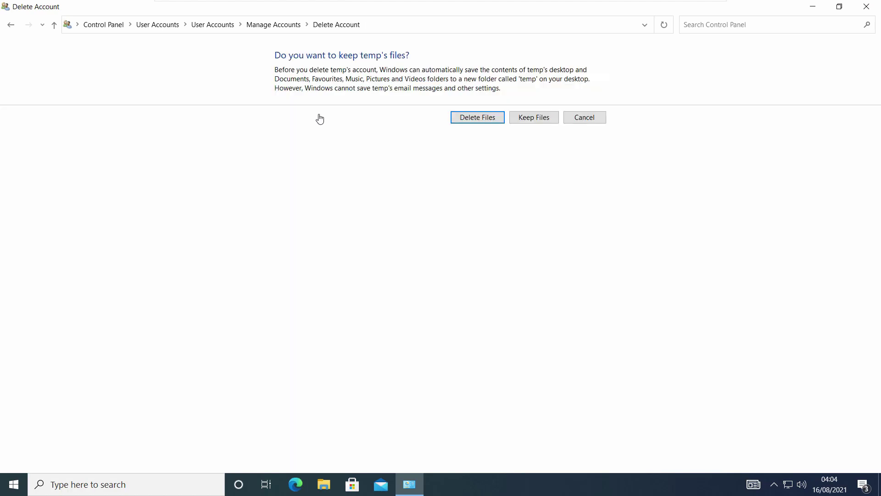
{"action": "left_click", "coordinate": [466, 117]}
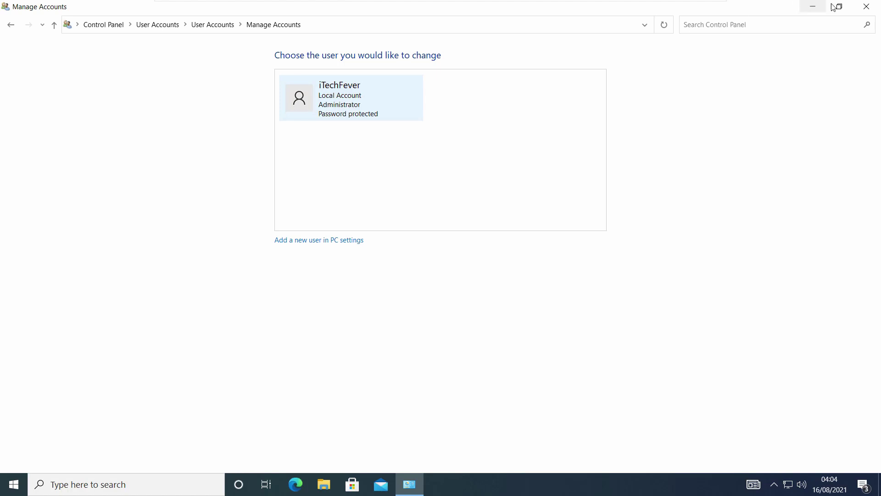
{"action": "left_click", "coordinate": [865, 10]}
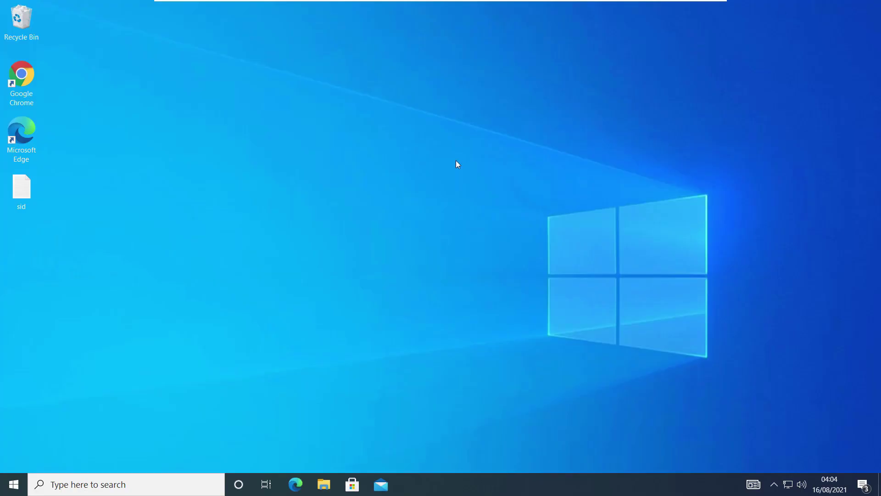
- Open the Documents folder from the Start menu's left rail in File Explorer
{"action": "left_click", "coordinate": [13, 484]}
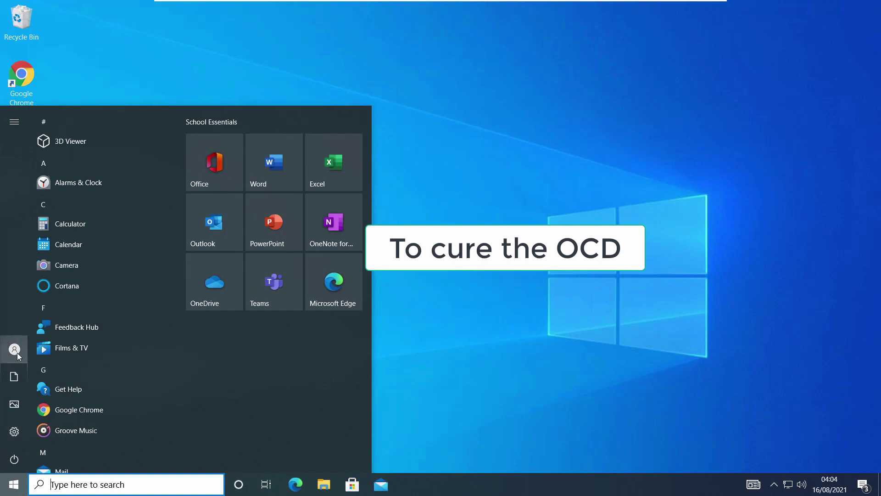
{"action": "mouse_move", "coordinate": [18, 353]}
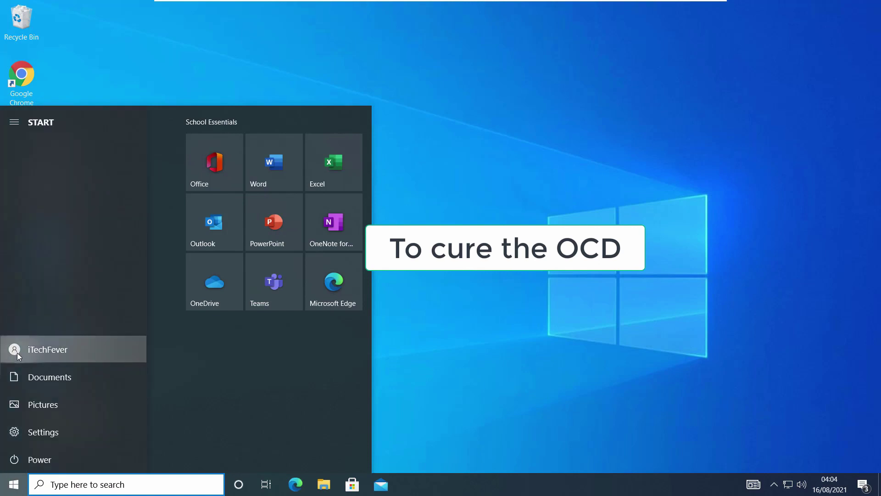
{"action": "left_click", "coordinate": [89, 357]}
{"action": "left_click", "coordinate": [68, 380]}
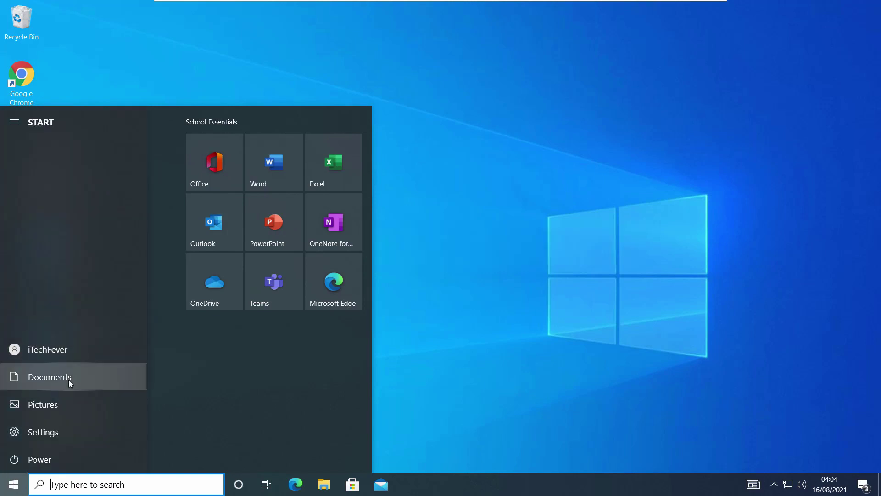
{"action": "left_click", "coordinate": [71, 377]}
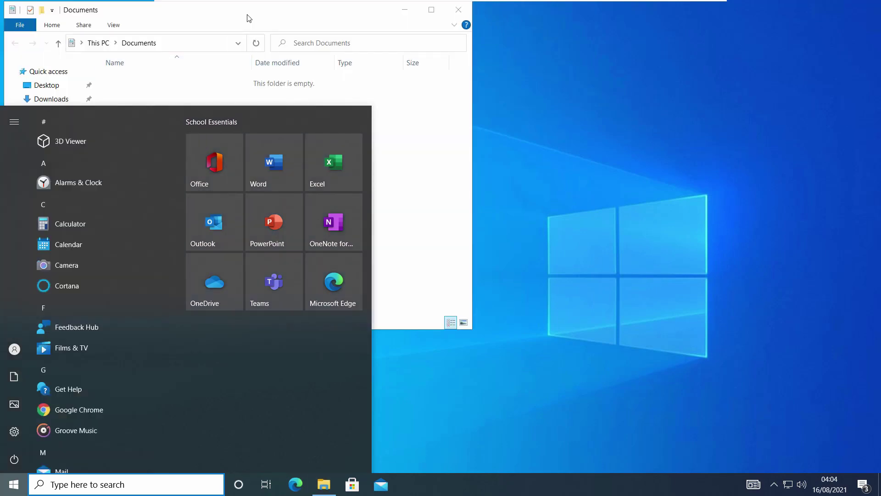
{"action": "left_click_drag", "start_coordinate": [248, 17], "coordinate": [410, 50]}
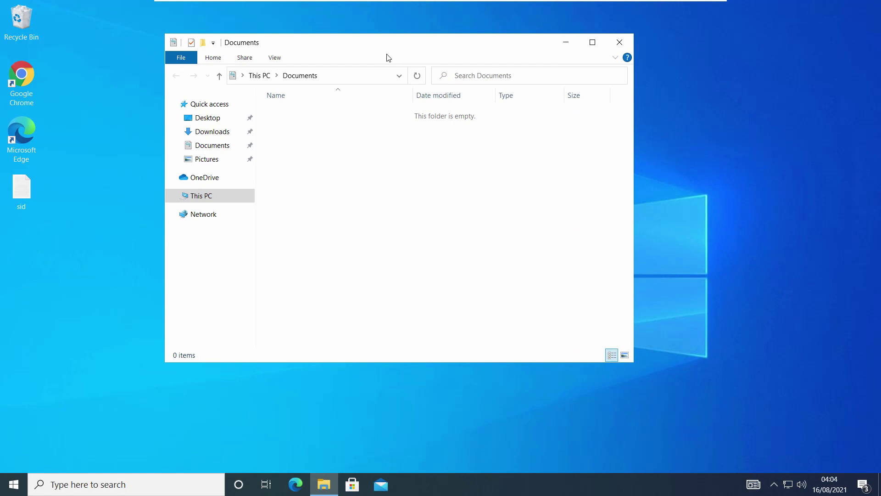
{"action": "left_click", "coordinate": [222, 148]}
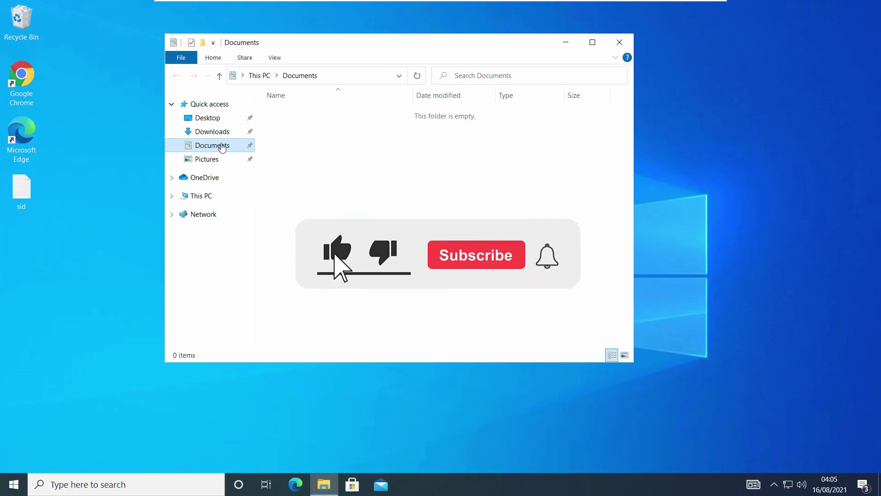
- Check the Desktop, Downloads and Documents folders' contents in Quick access
{"action": "left_click", "coordinate": [219, 120]}
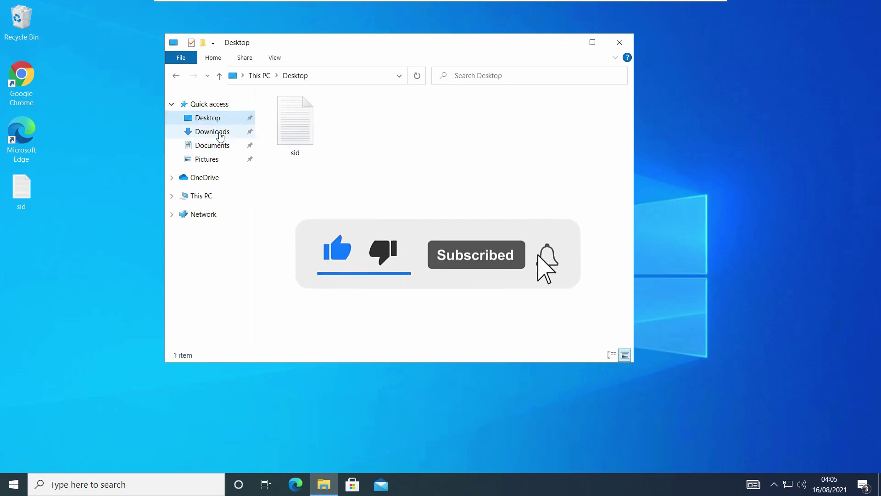
{"action": "left_click", "coordinate": [219, 136]}
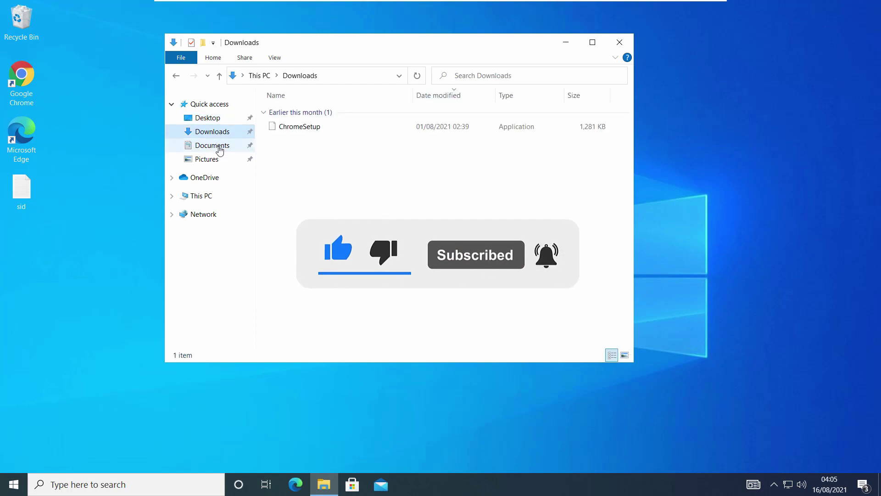
{"action": "left_click", "coordinate": [219, 146]}
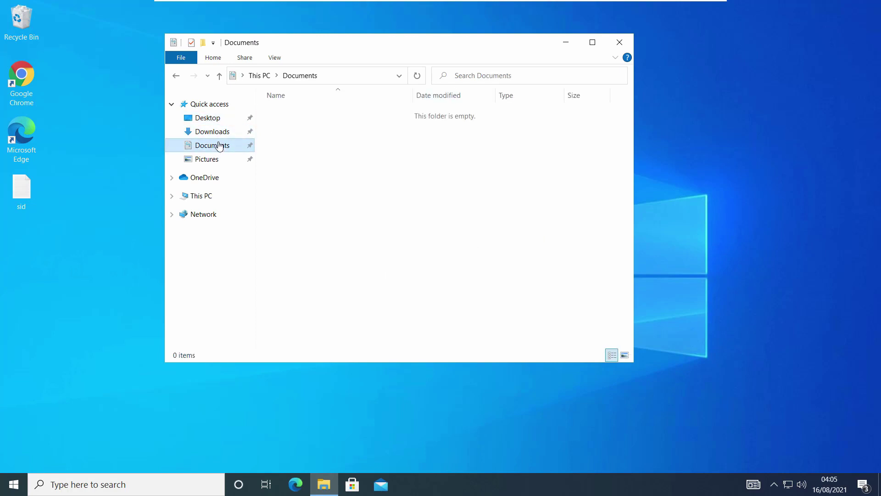